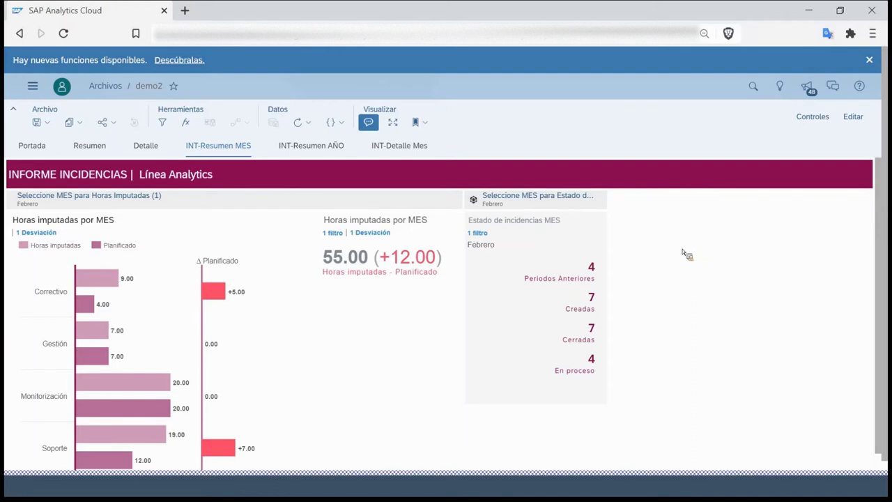
- Review the INT-Resumen MES, INT-Resumen AÑO and INT-Detalle Mes pages of the demo2 incident report
scroll(314, 243, down, 1)
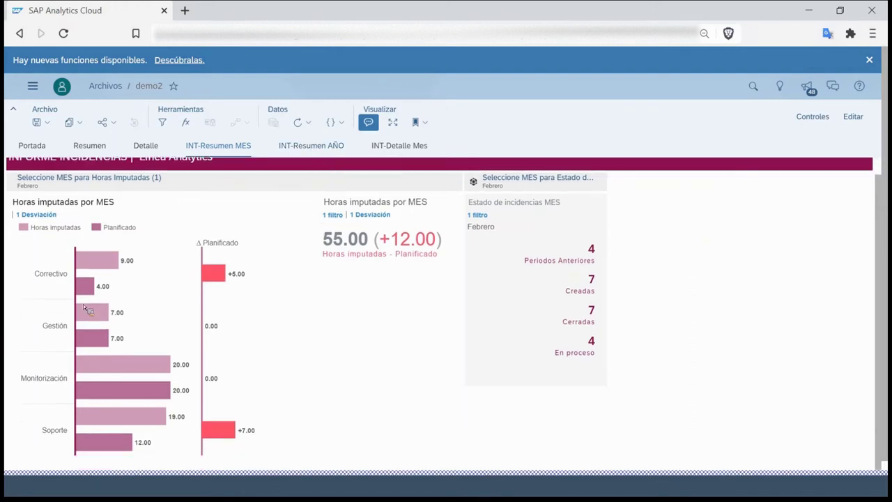
click(312, 146)
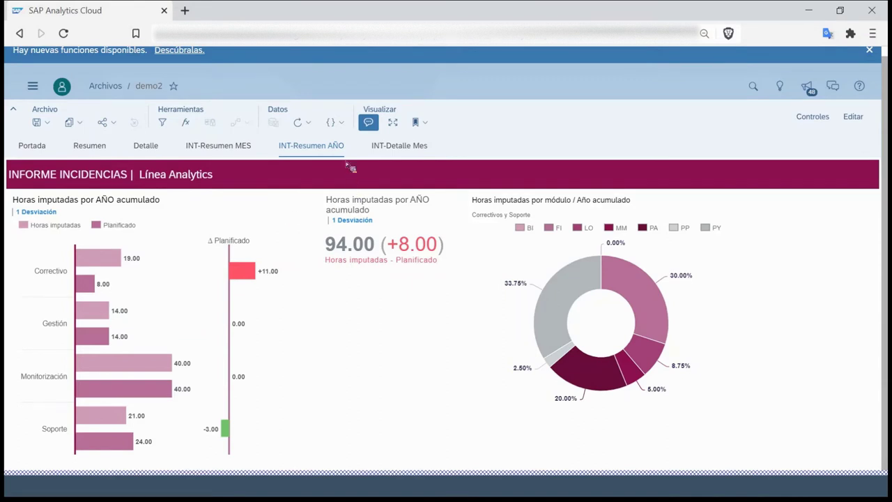
click(405, 148)
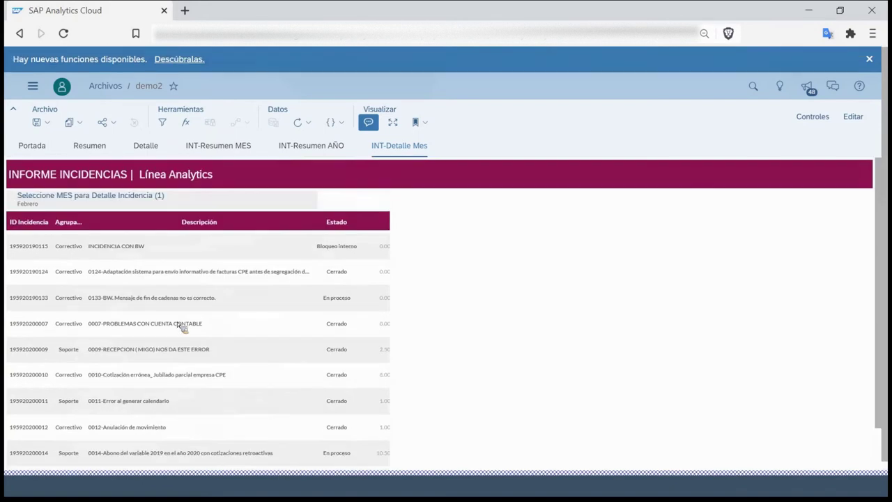
- Start creating a new model
click(32, 86)
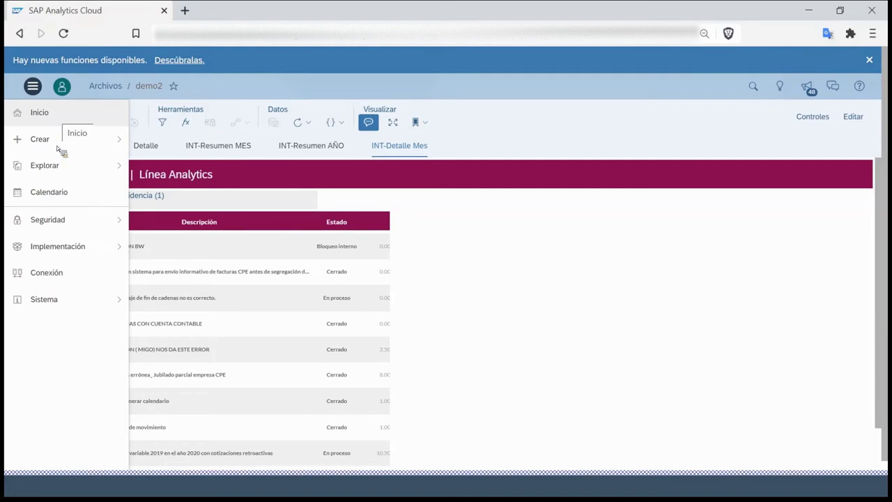
mouse_move(72, 143)
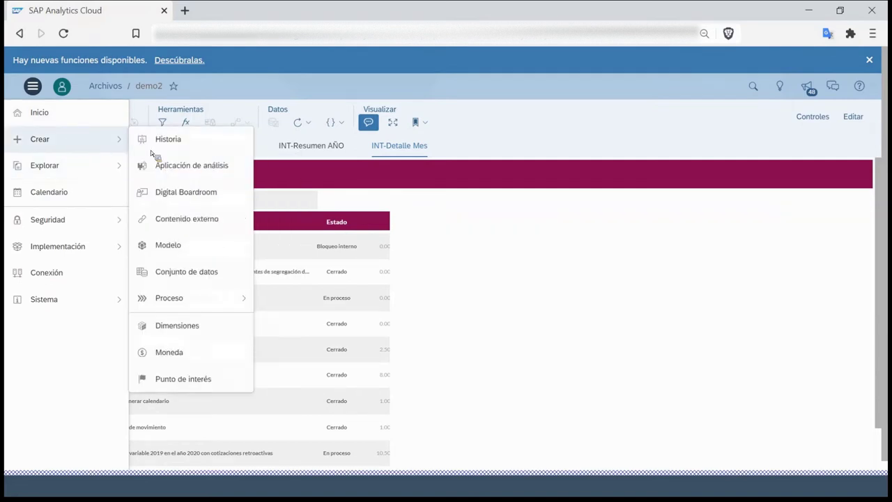
click(178, 246)
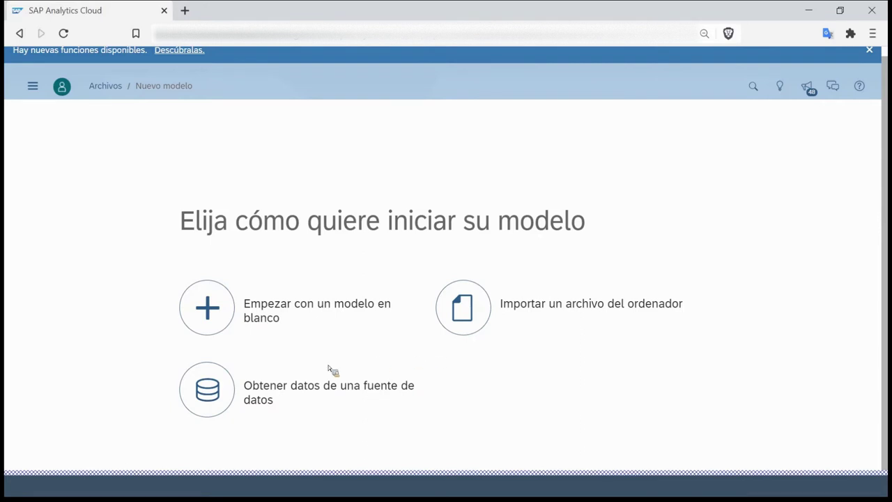
- Examine the data sources and filter categories offered for obtaining the model's data from a data source
click(206, 408)
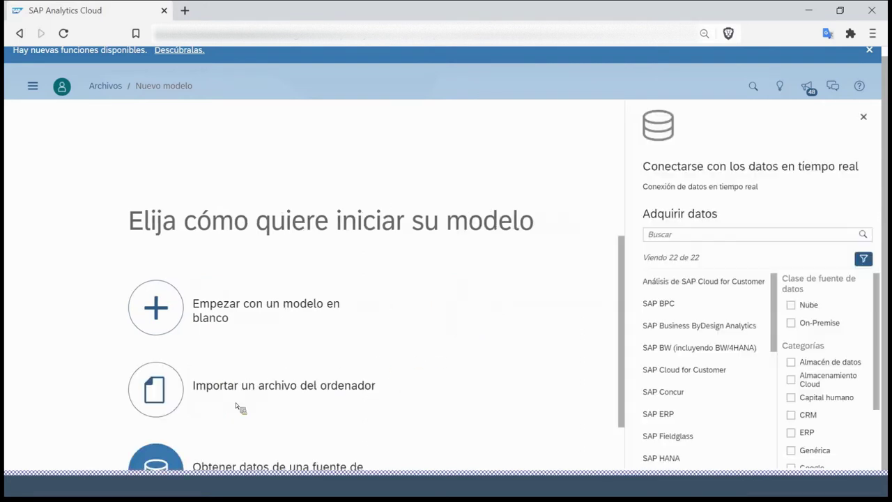
scroll(735, 376, down, 8)
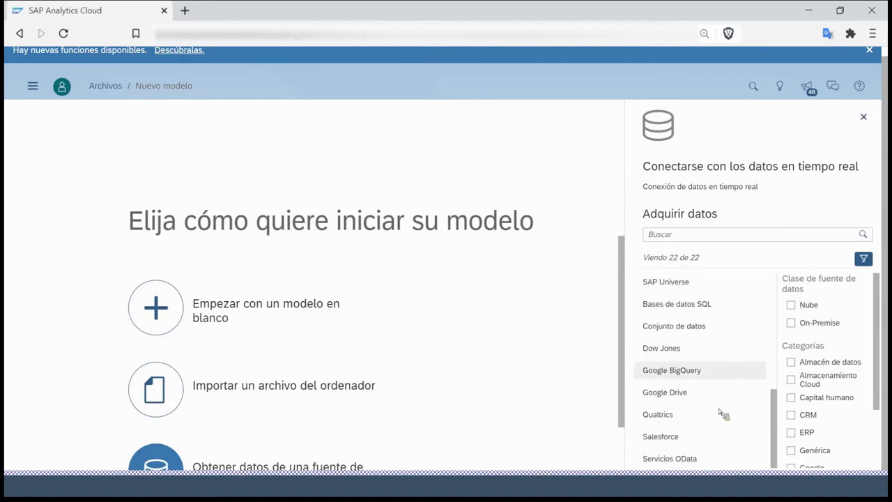
scroll(723, 411, up, 8)
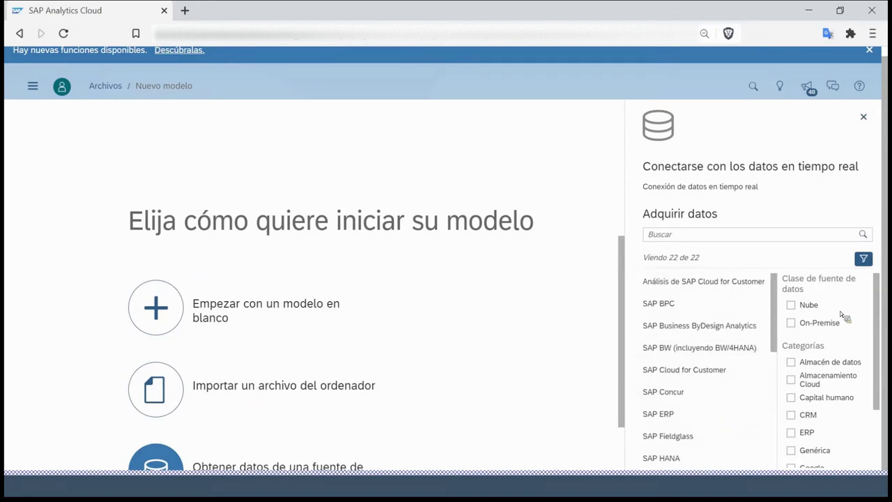
scroll(840, 311, down, 3)
scroll(840, 311, up, 3)
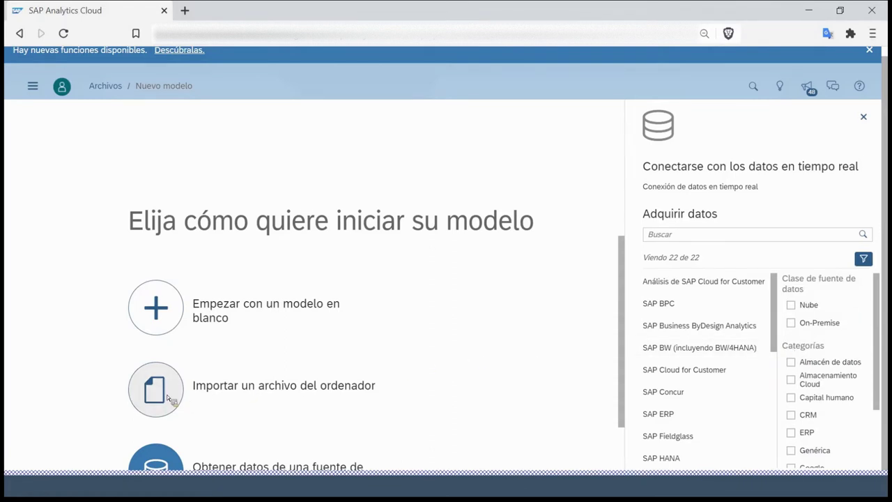
scroll(168, 397, down, 1)
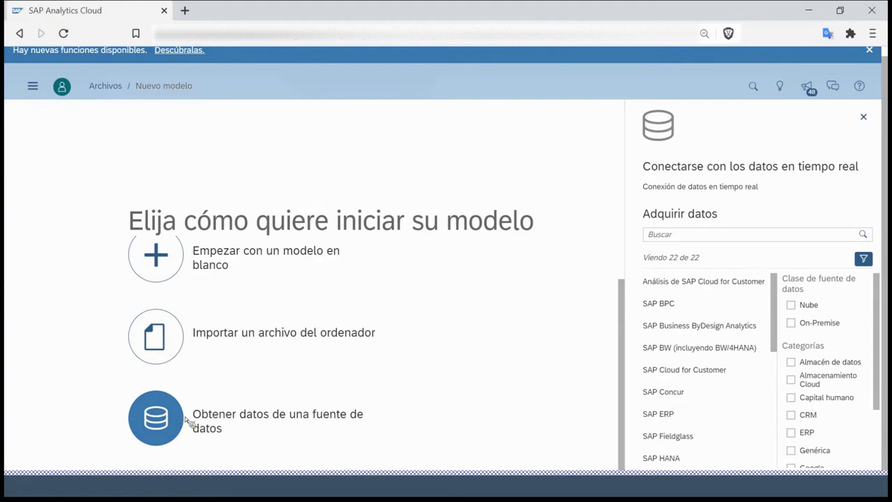
scroll(694, 336, down, 3)
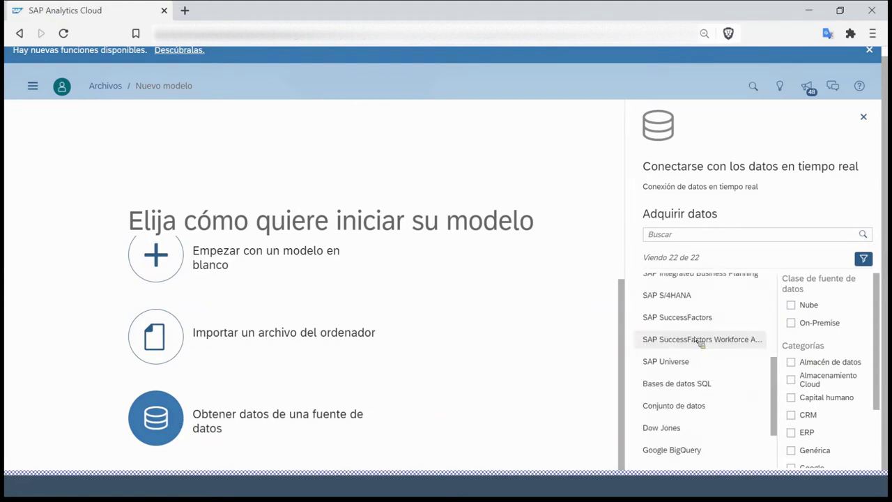
scroll(695, 336, up, 3)
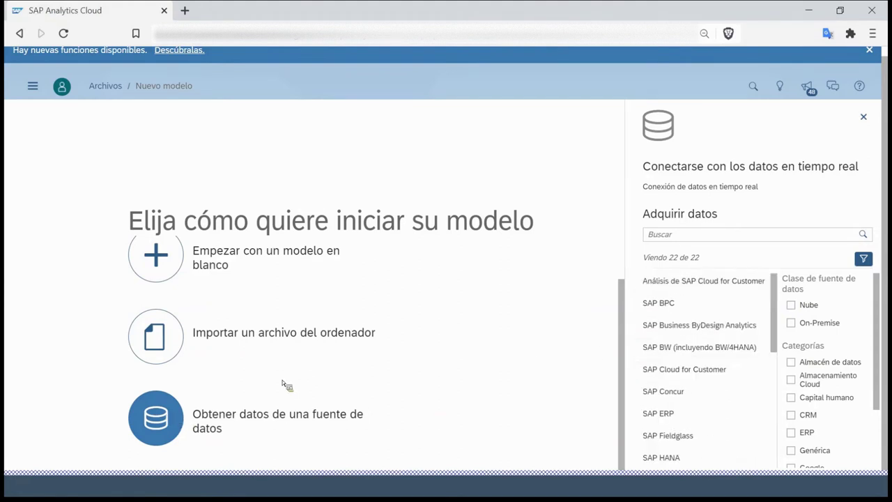
- Import the file dataset_ordenes_sub.xlsx from the computer into the new model, keeping its first row as column headers
click(163, 346)
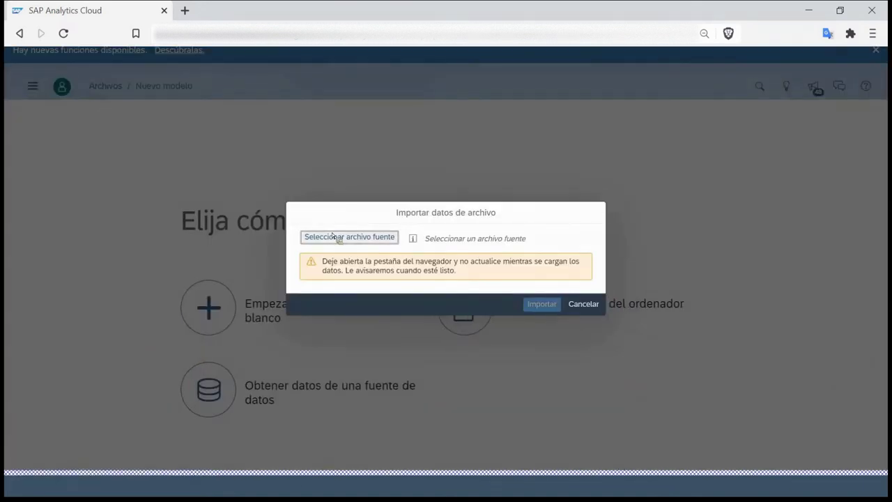
click(335, 237)
click(272, 133)
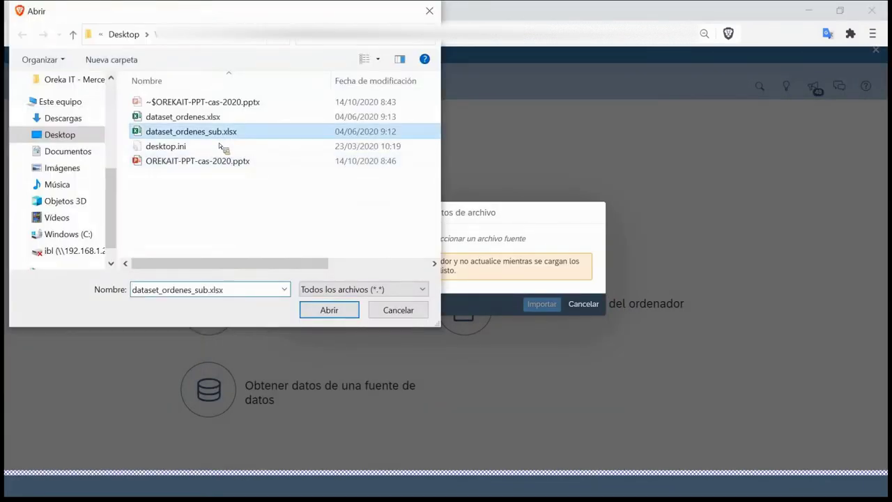
click(322, 310)
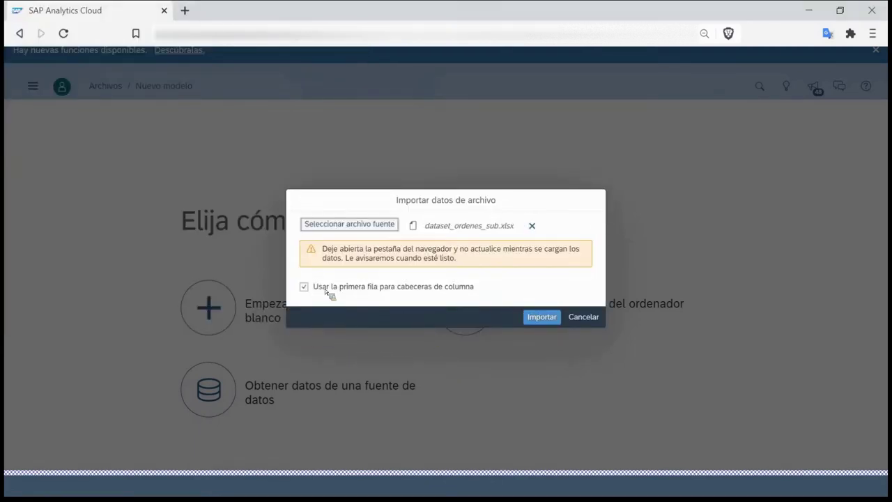
click(543, 317)
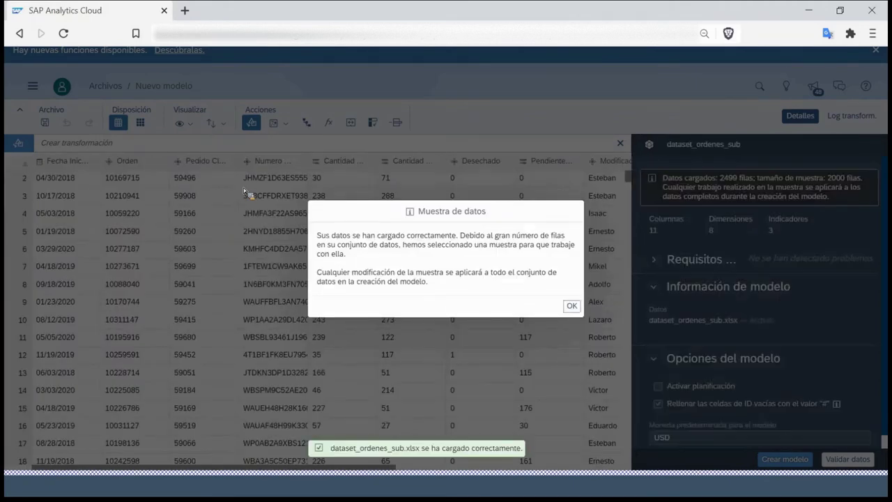
click(574, 306)
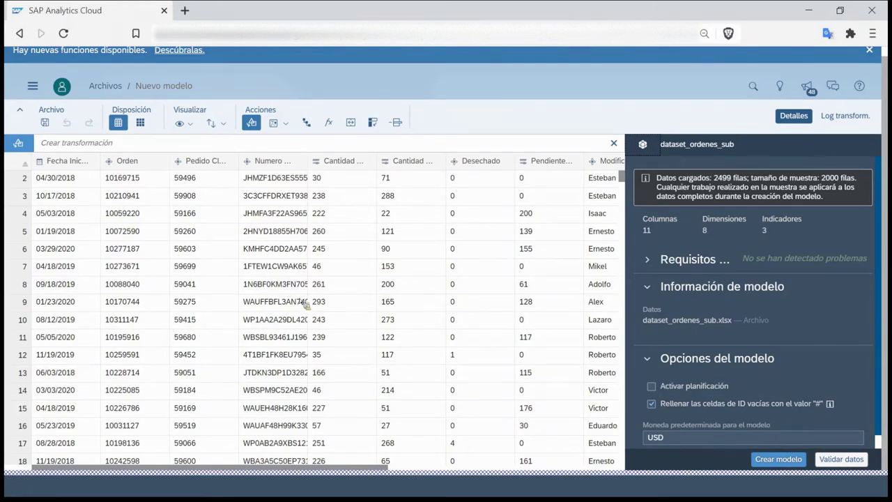
click(77, 166)
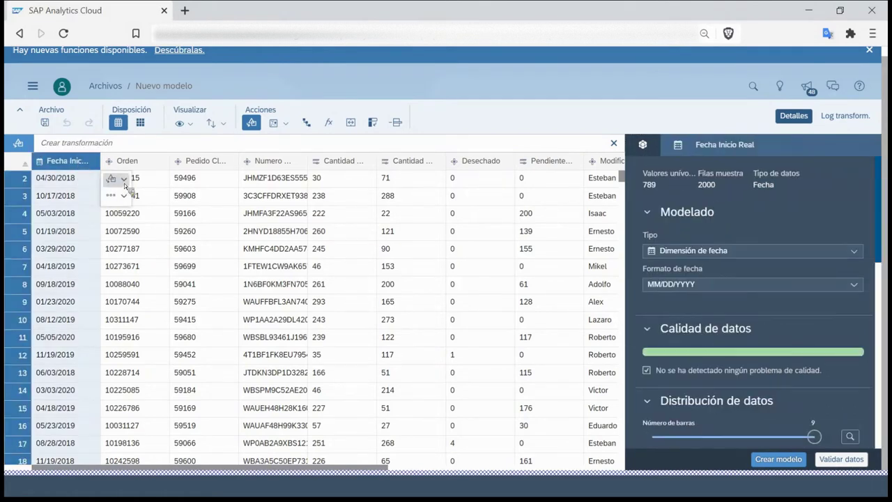
click(123, 180)
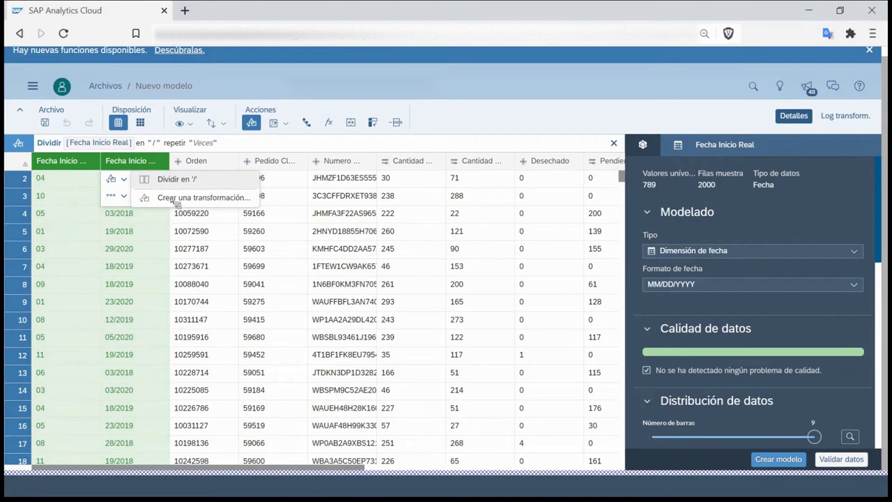
click(181, 199)
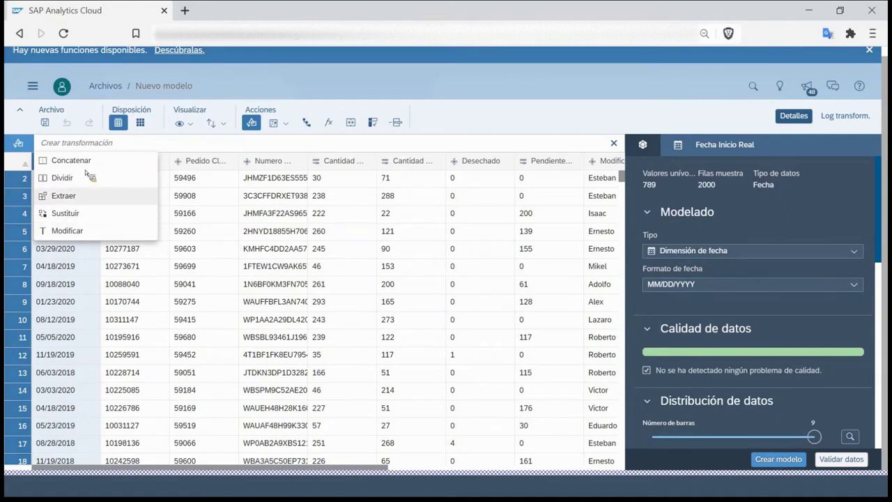
click(70, 244)
- Split the Fecha Inicio Real column at the "/" separator using the suggested transformation
click(85, 161)
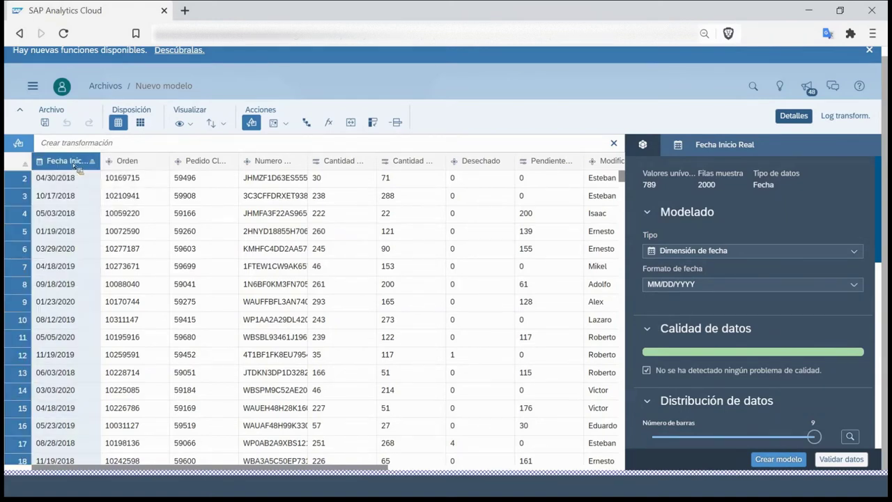
click(122, 181)
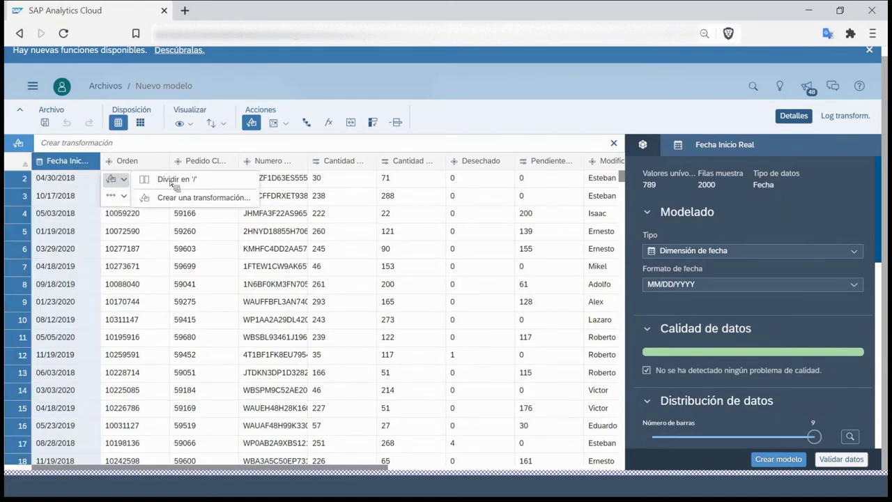
click(172, 180)
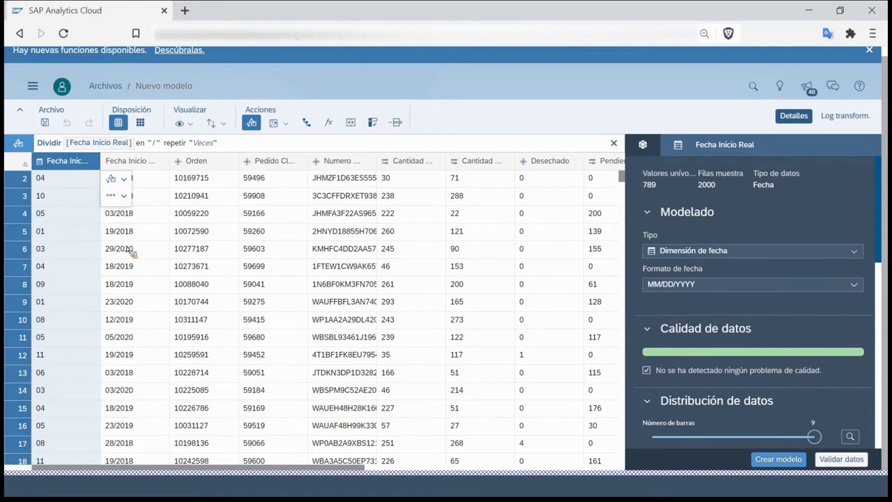
- Start a new calculated column and name it Diferencia
click(331, 124)
click(195, 112)
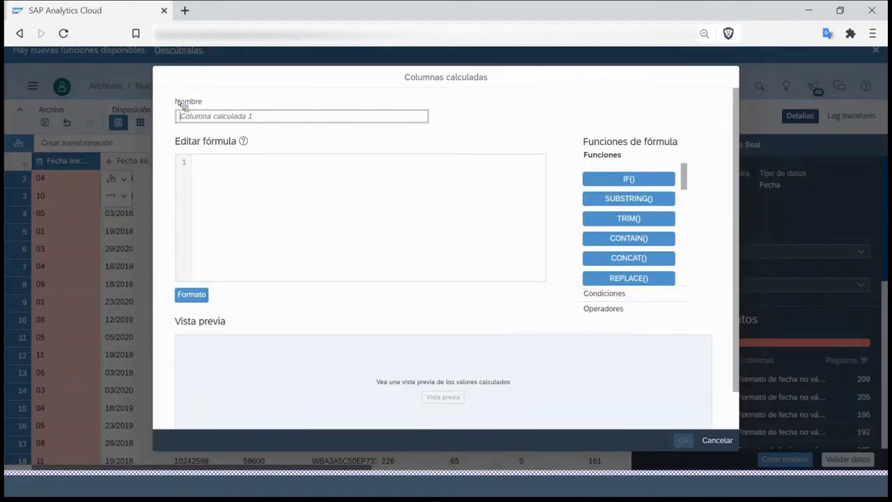
text(Diferencia)
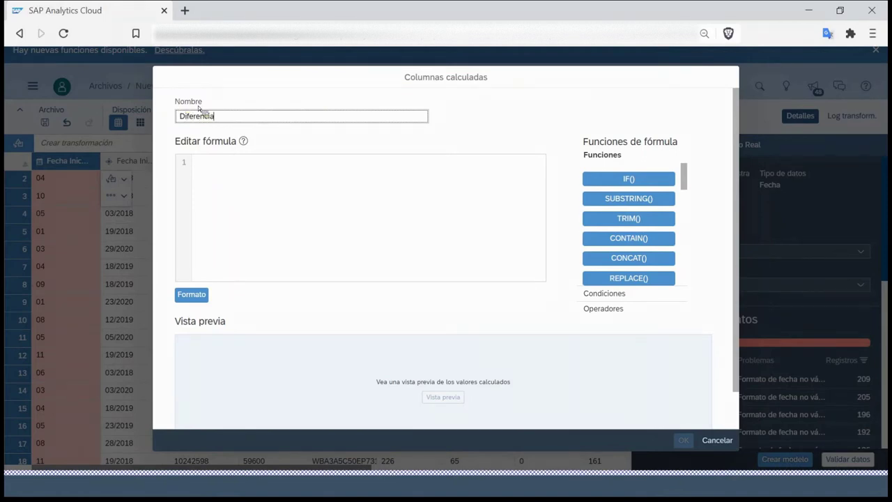
- Define the calculated column's formula as [Cantidad Teórica] - [Cantidad Entregada] and create the column
click(198, 162)
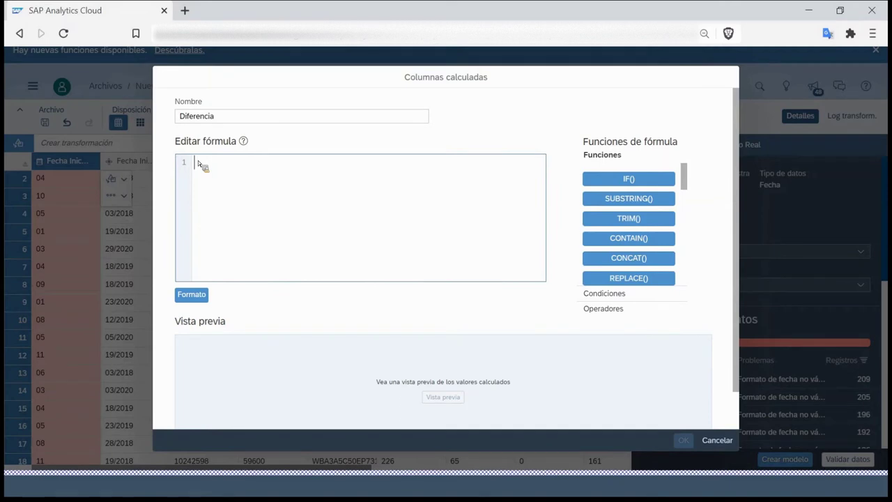
text(cant)
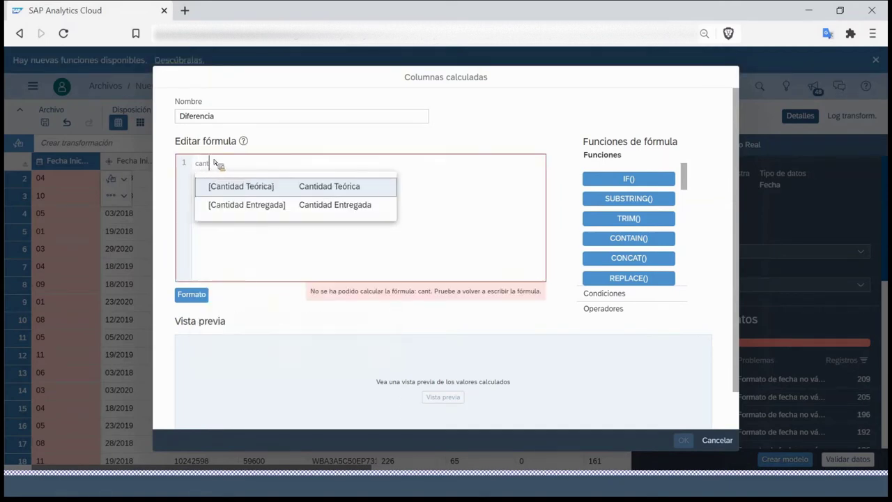
text(i)
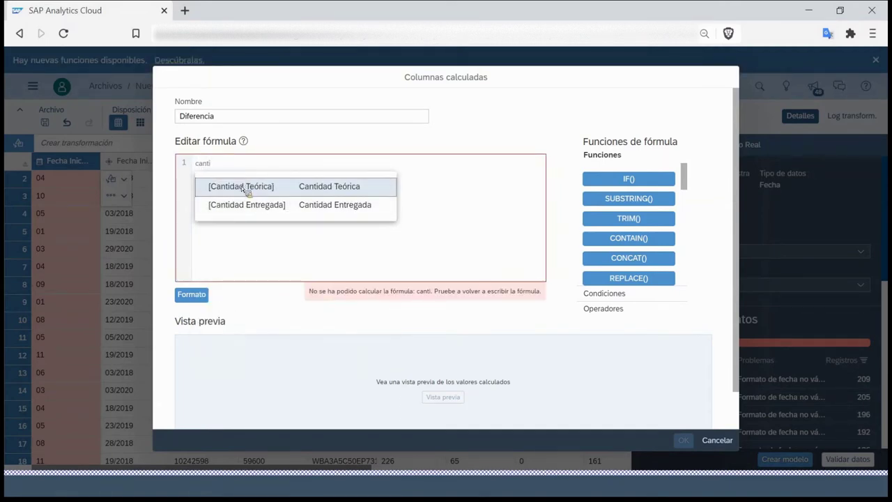
click(241, 186)
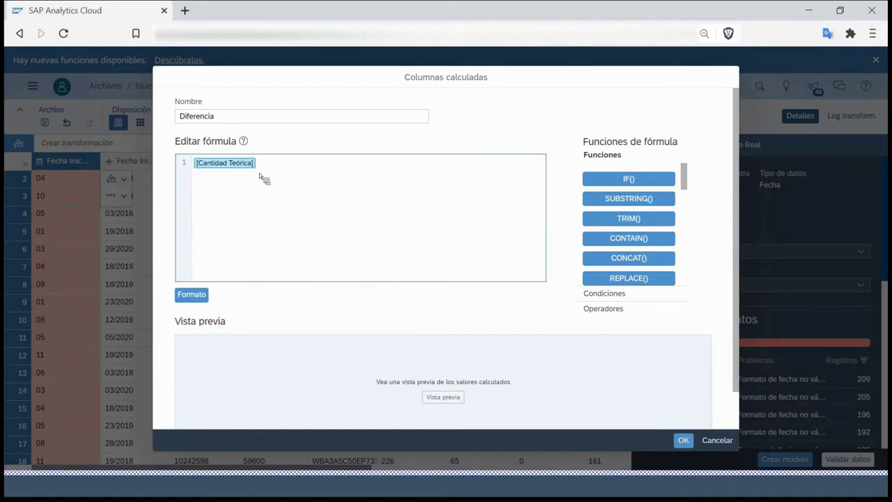
text(- )
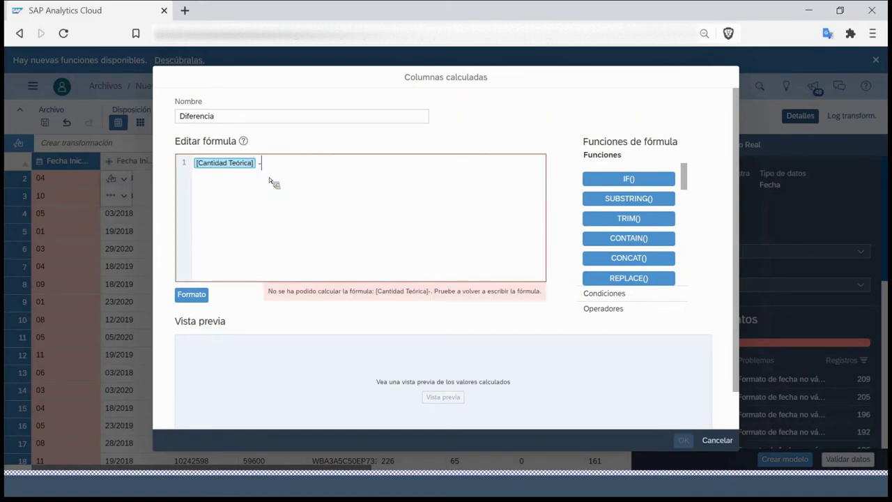
text(cant)
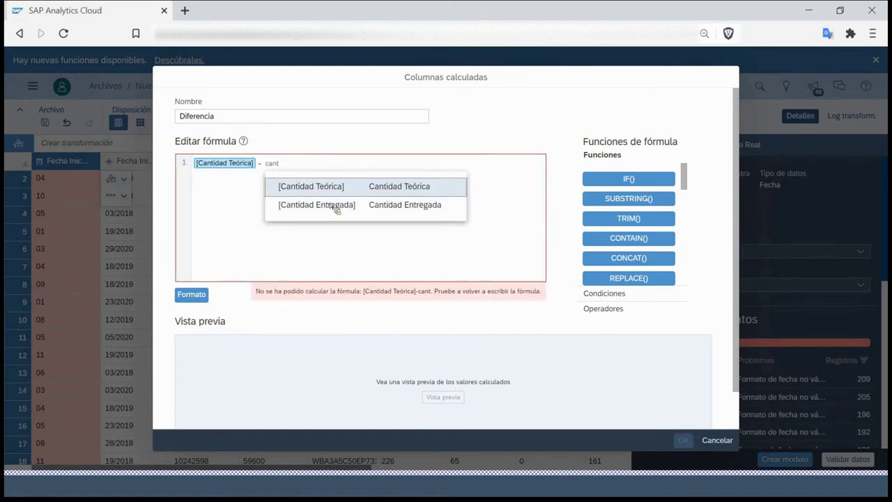
click(334, 206)
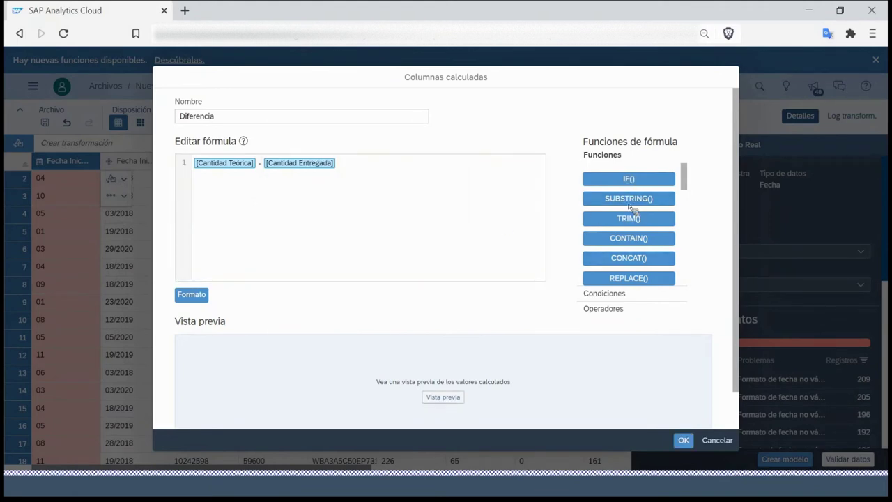
scroll(629, 222, down, 5)
scroll(629, 221, down, 4)
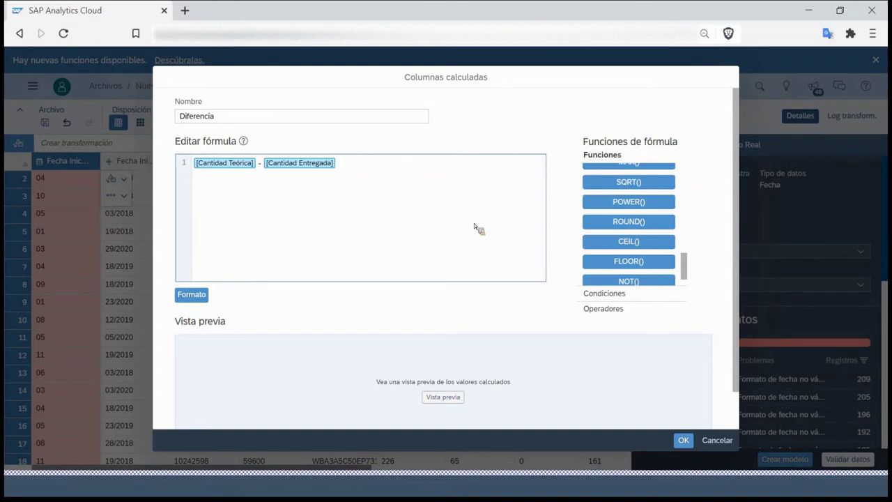
click(684, 441)
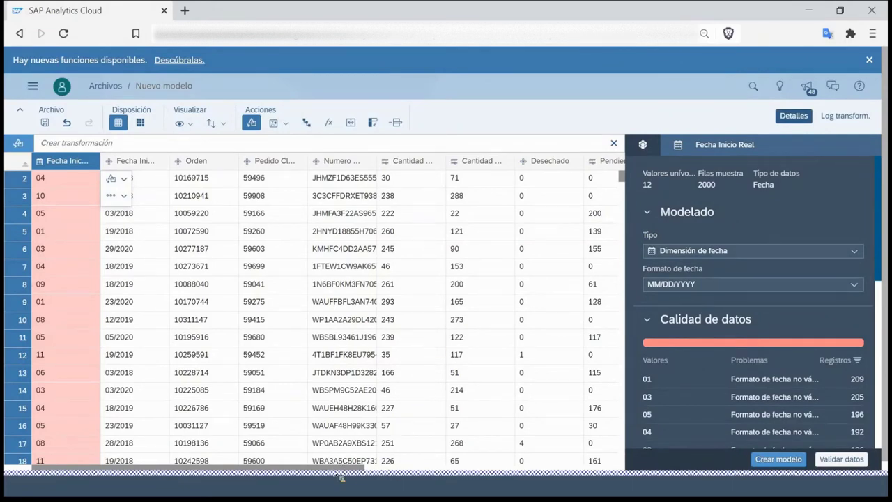
- Review the values in the Diferencia column and the data quality details of the Fecha Inicio Real column
drag(341, 477, 521, 477)
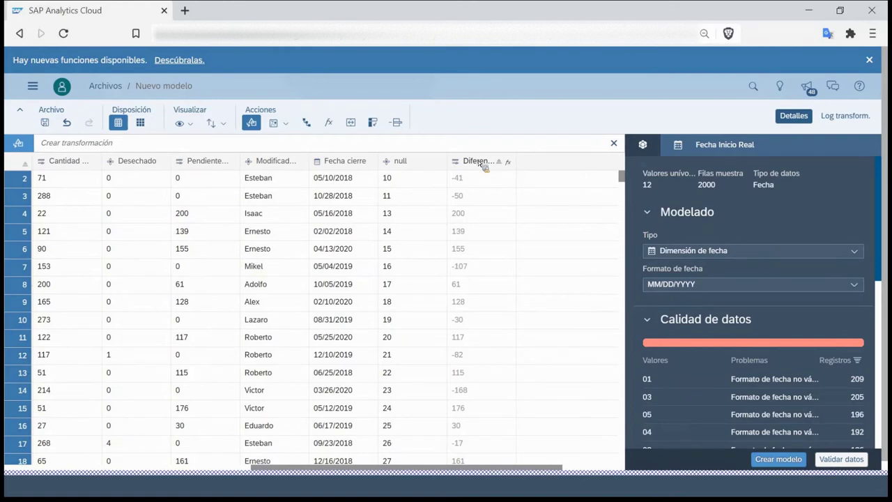
scroll(469, 265, down, 3)
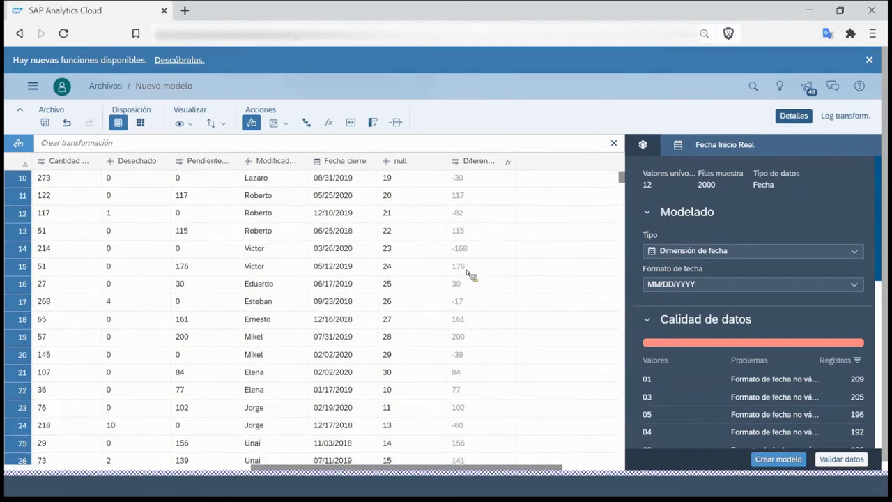
scroll(467, 273, down, 7)
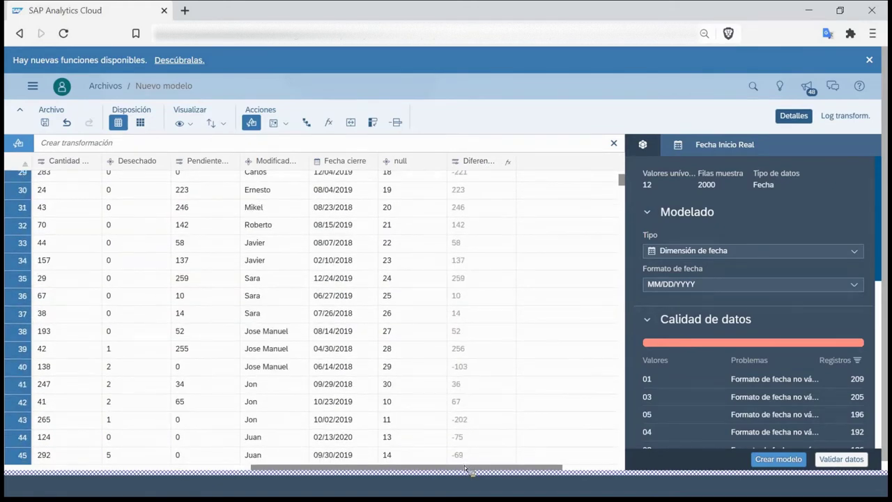
drag(464, 466, 244, 467)
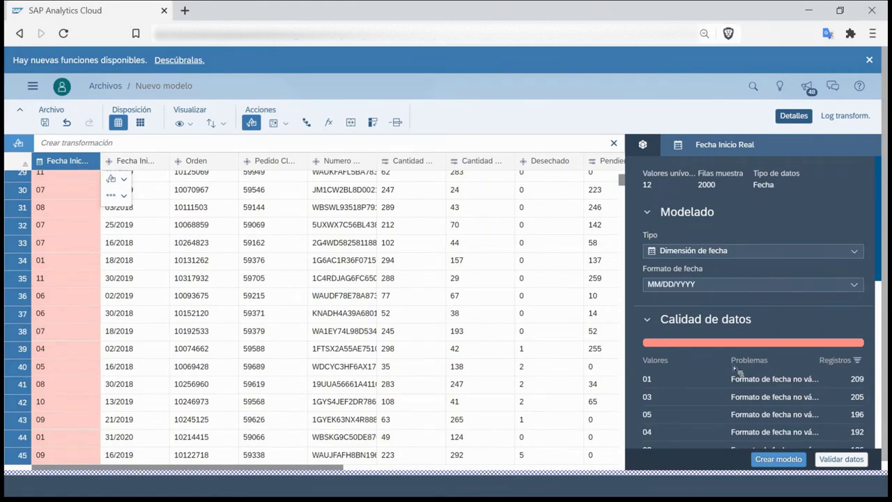
scroll(739, 365, down, 2)
scroll(741, 368, up, 2)
mouse_move(699, 348)
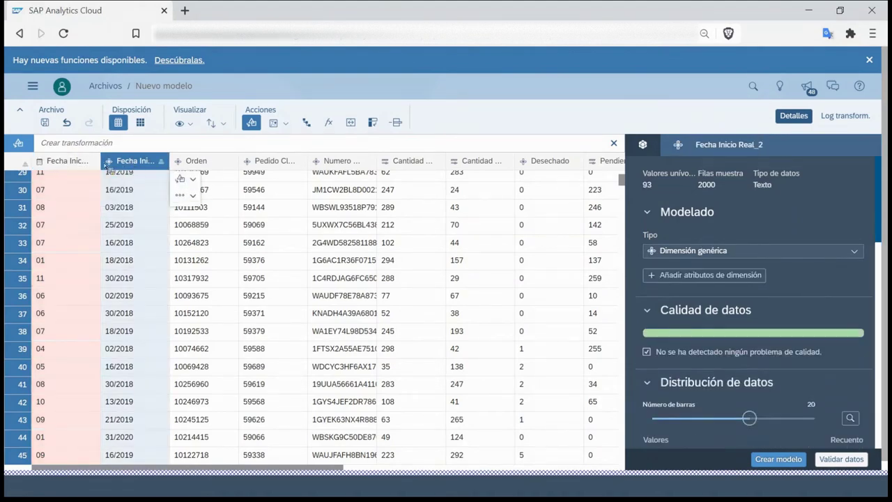
- Delete the Fecha Inicio Real column in the card layout and return to the grid layout without creating the model
click(141, 124)
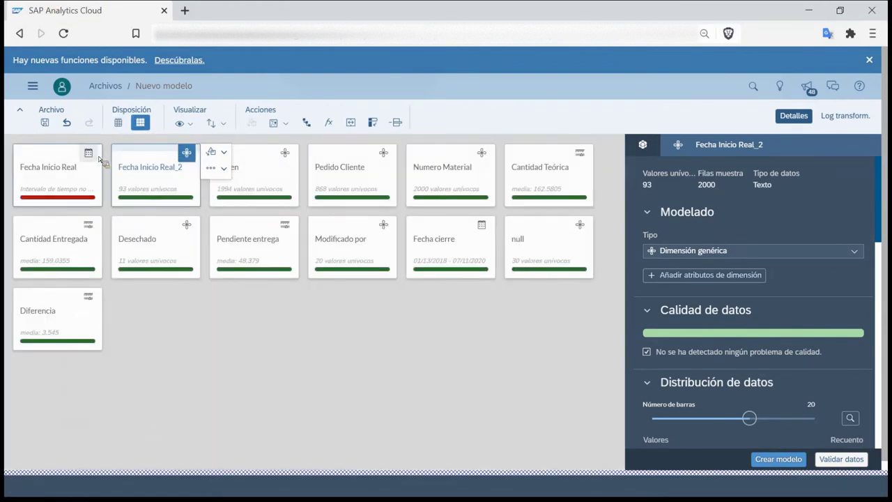
click(224, 168)
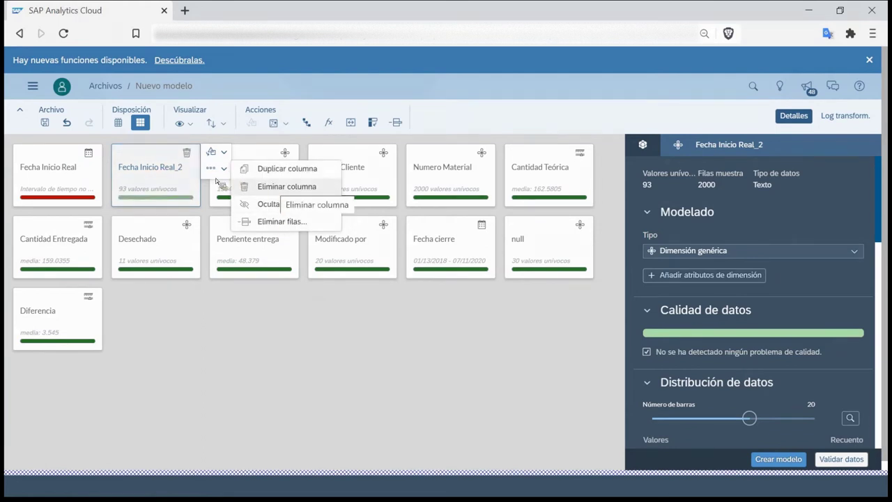
click(101, 158)
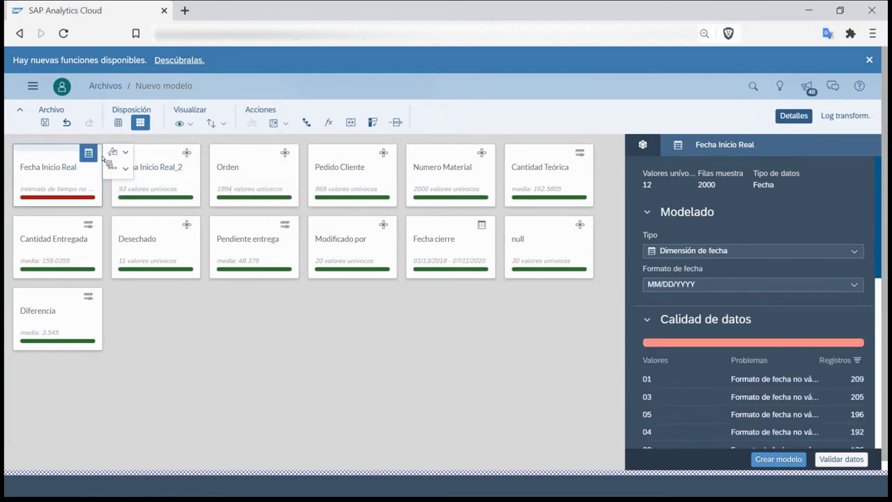
click(113, 168)
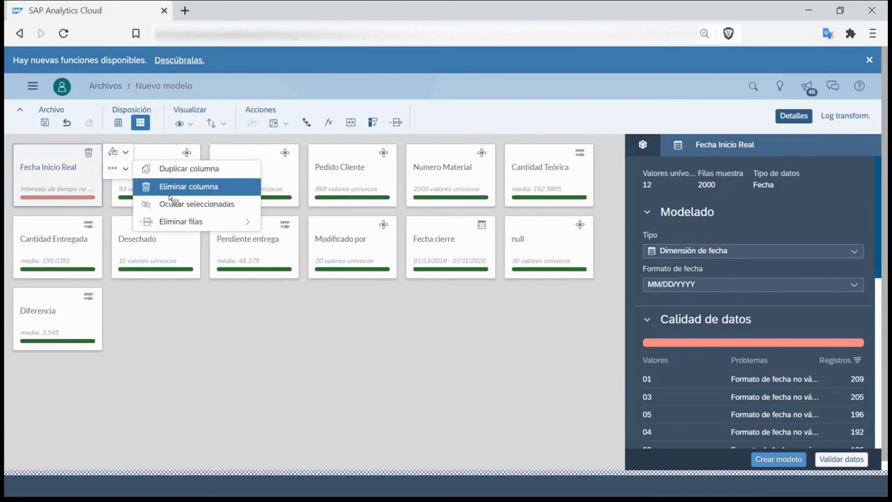
click(190, 188)
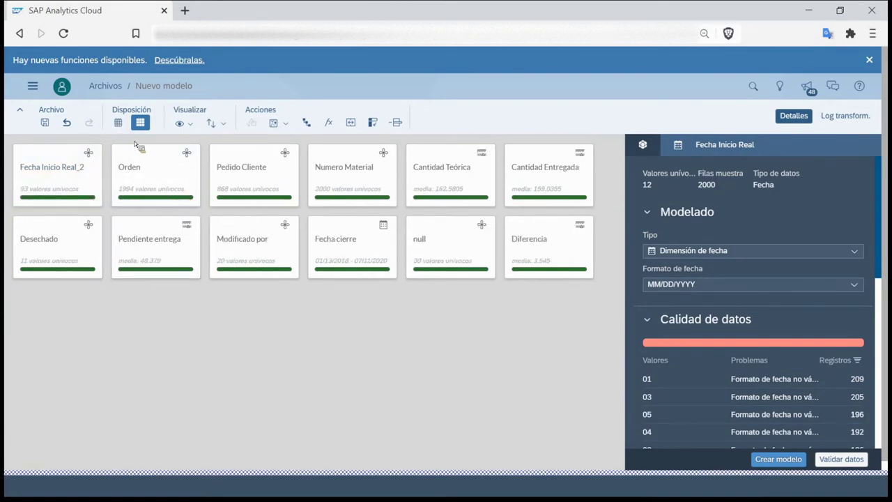
click(118, 122)
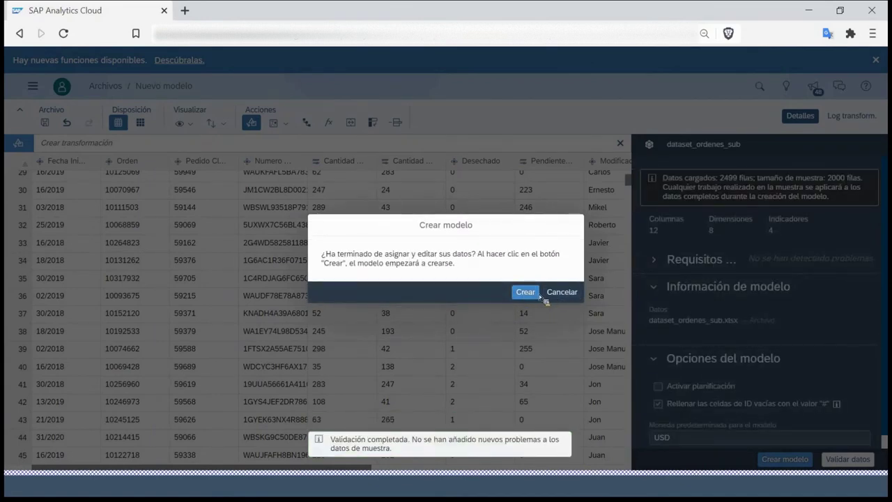
click(563, 293)
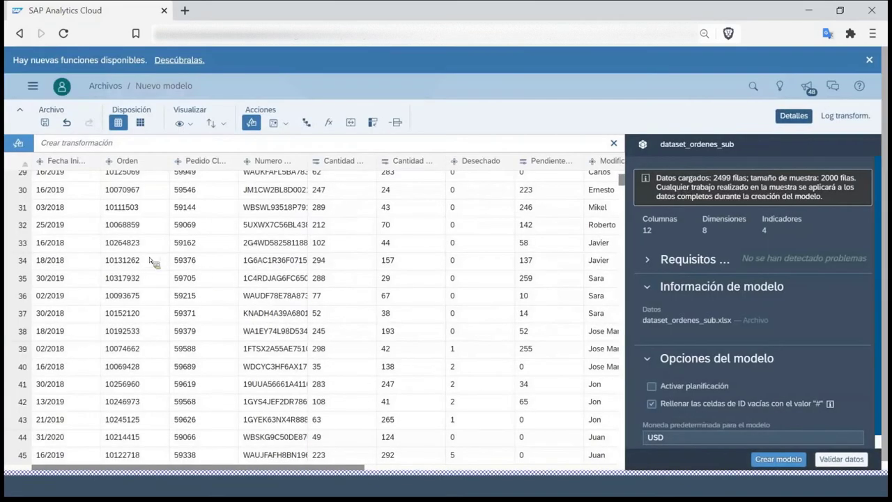
- Change the Fecha Inicio Real_2 value in row 31 to 03/2018A and check the column's data quality
click(69, 208)
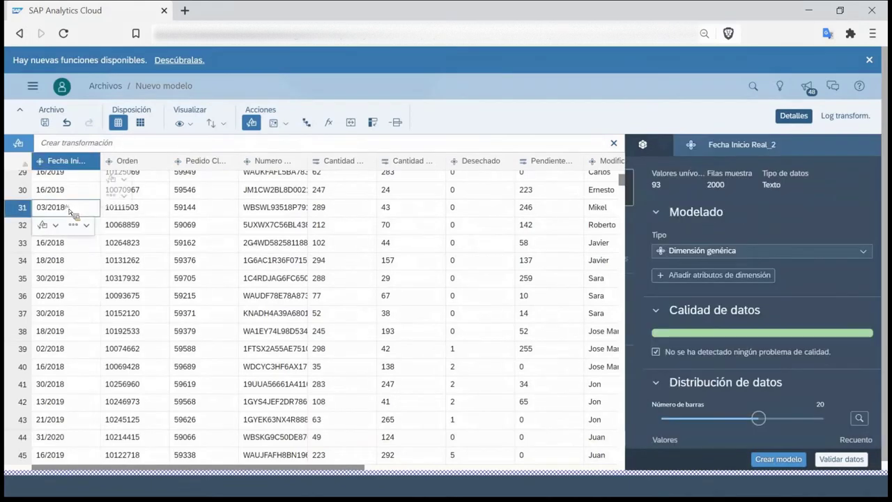
double_click(68, 209)
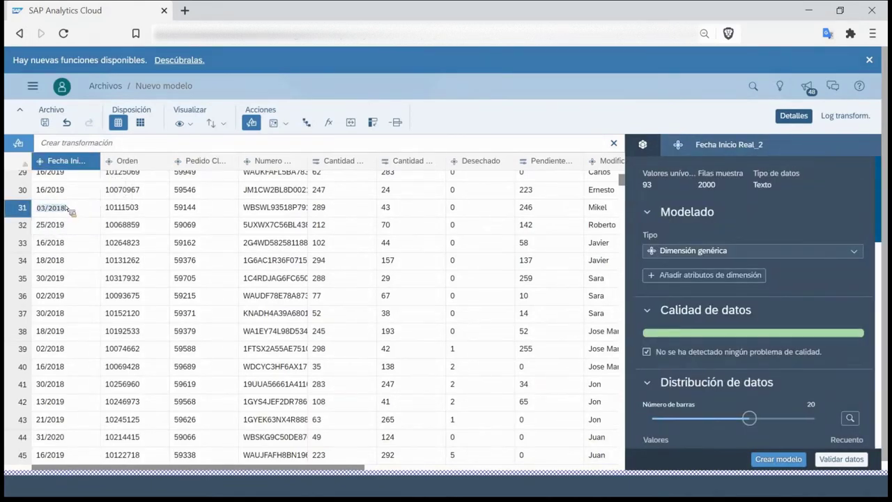
click(73, 201)
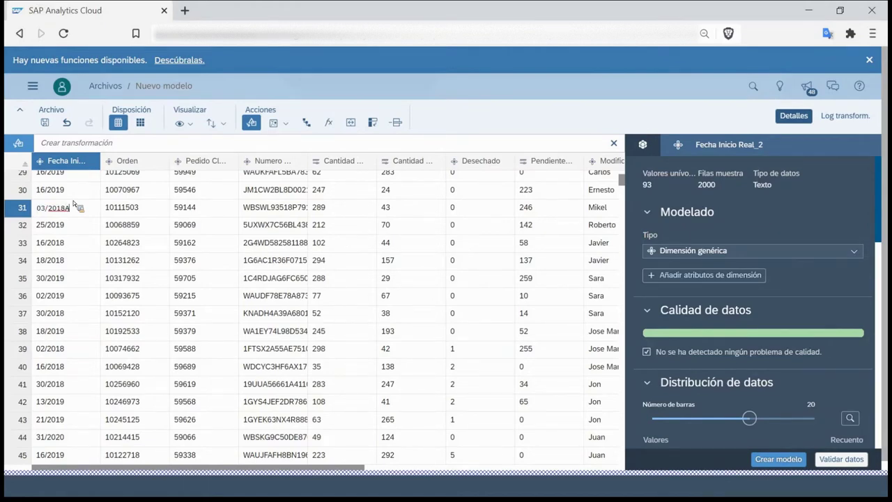
key(BackSpace)
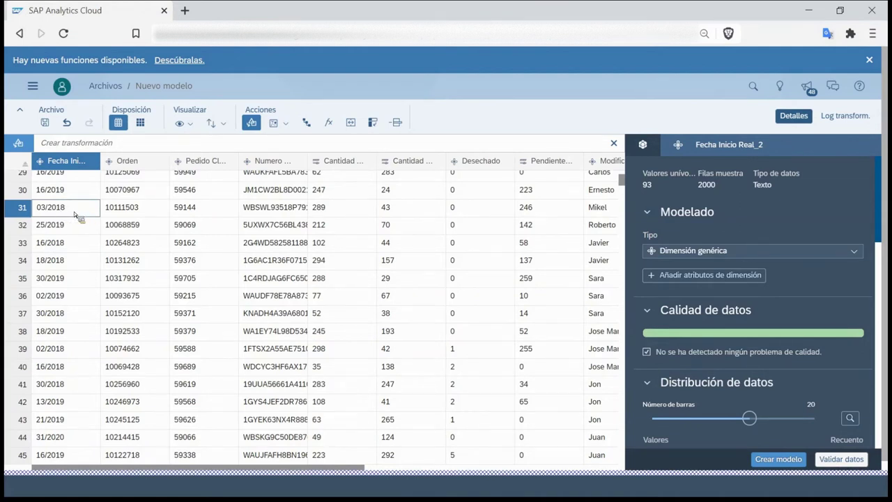
key(Return)
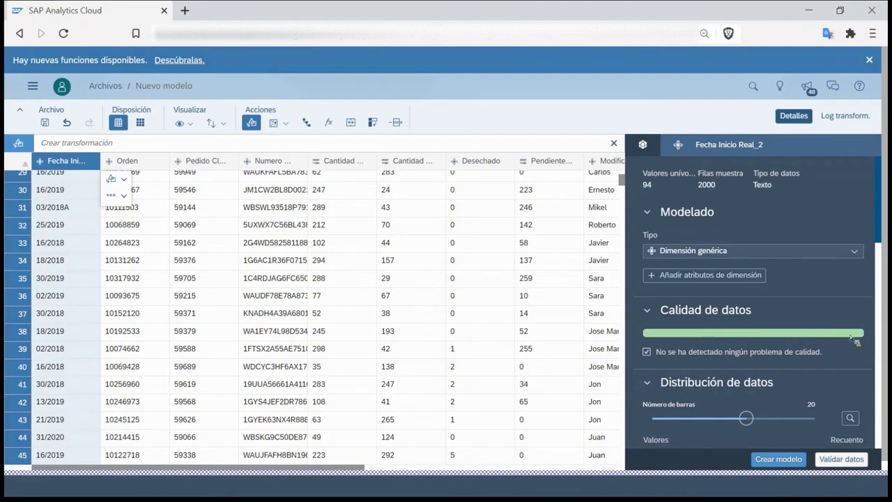
mouse_move(850, 336)
- Call off the model creation, leave the model and start a new story from the Informe template
click(788, 463)
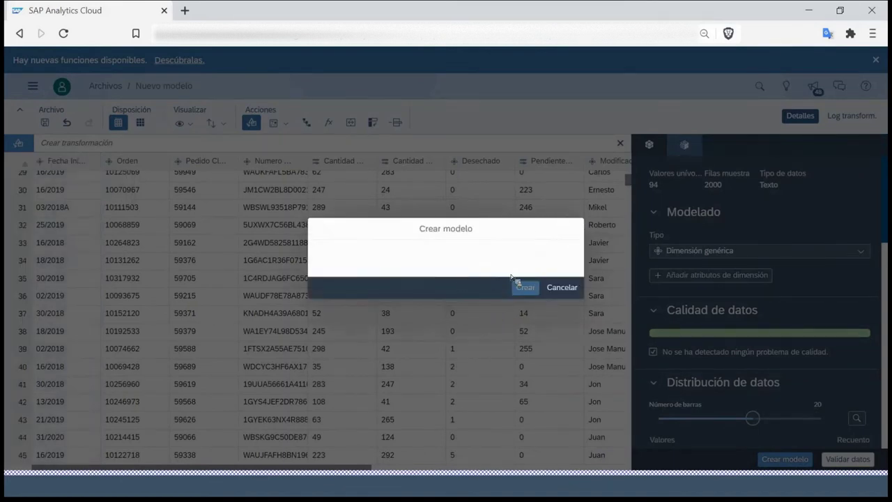
click(558, 288)
click(32, 86)
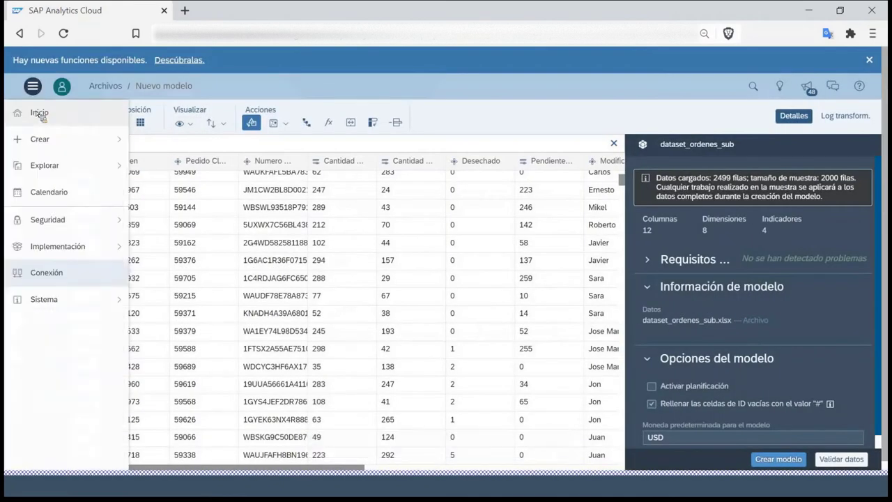
mouse_move(43, 147)
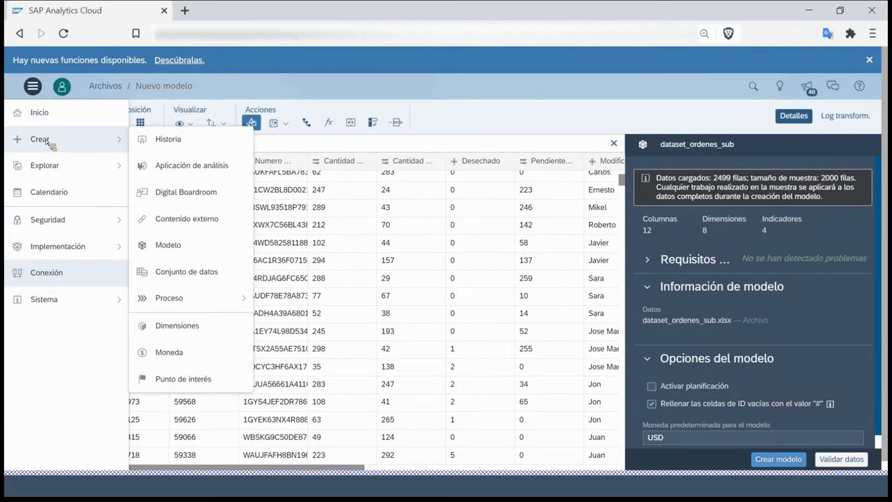
click(215, 191)
click(502, 282)
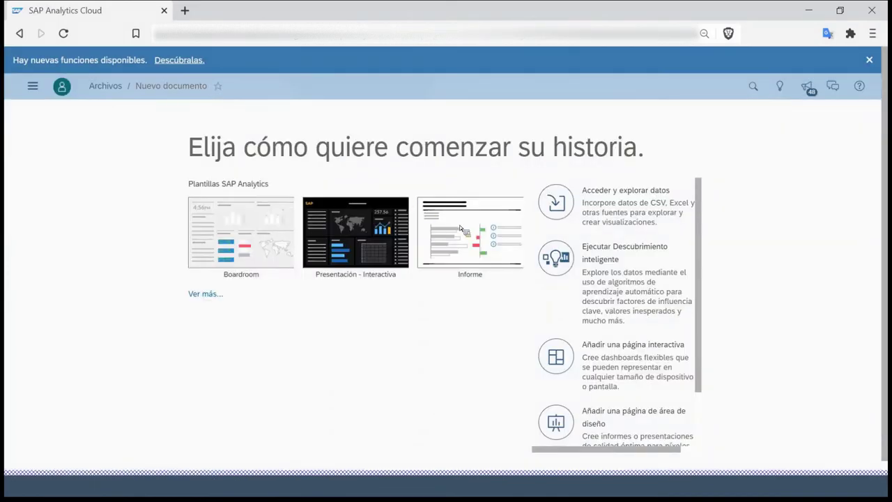
click(461, 228)
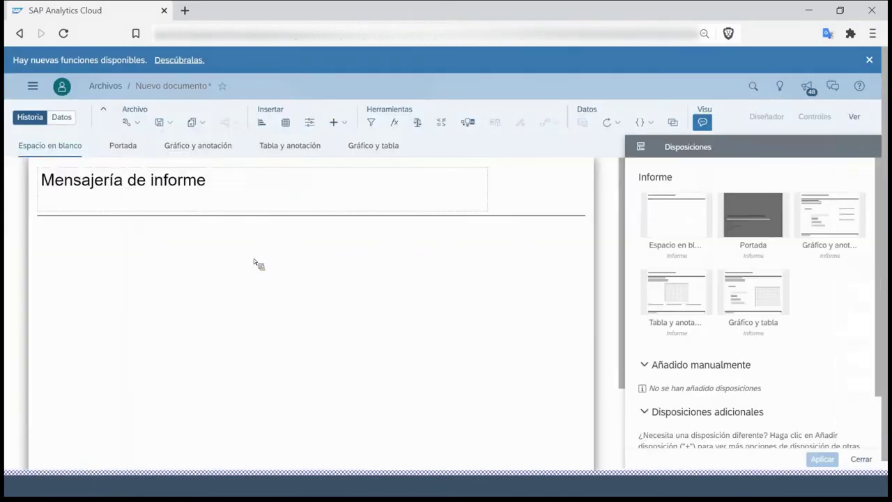
- Look over the Informe page layouts, such as Portada and Gráfico y anotación, and the additional objects available for insertion
click(205, 192)
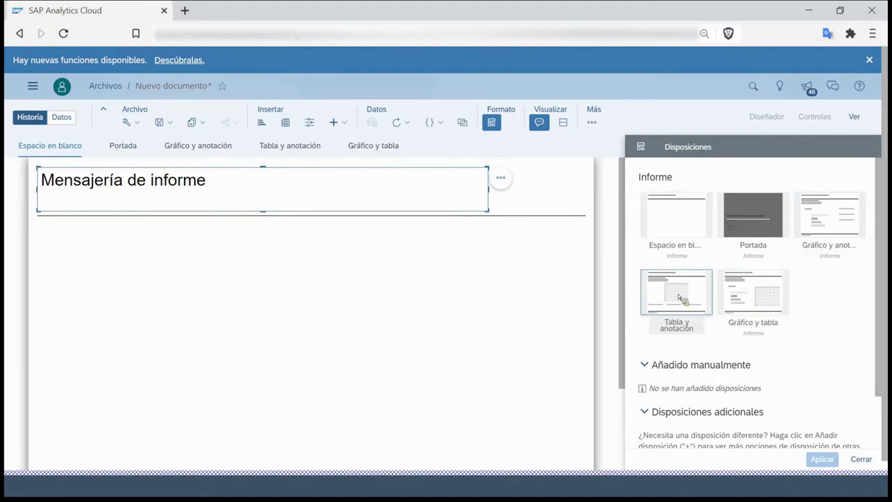
click(676, 221)
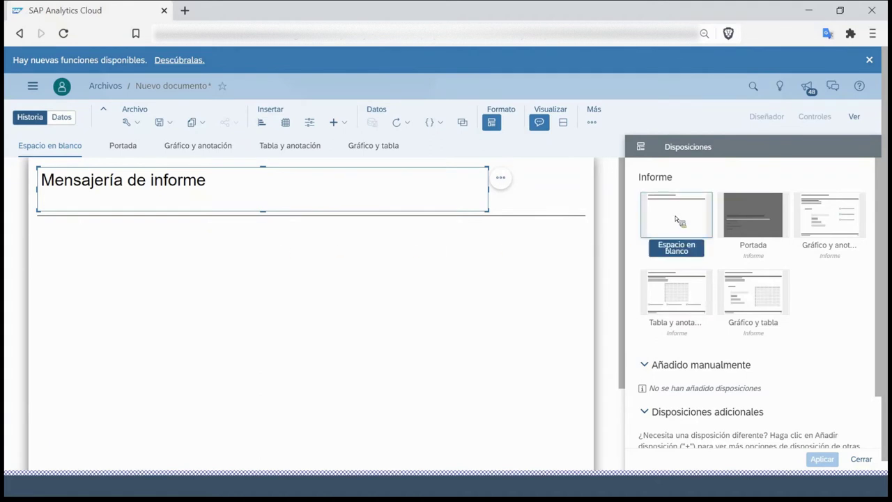
click(769, 223)
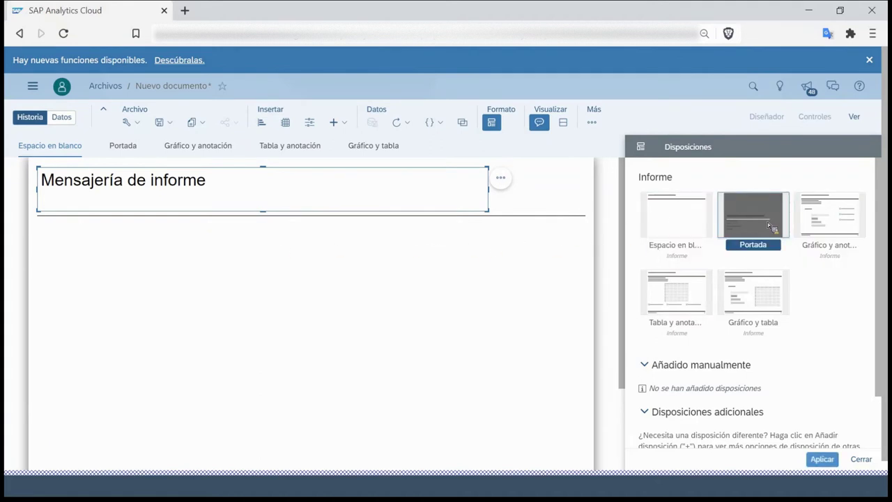
click(818, 235)
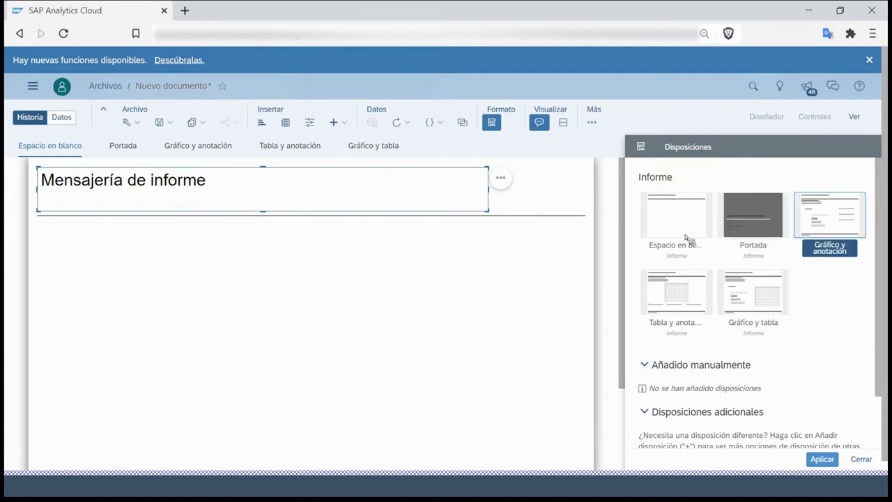
click(103, 233)
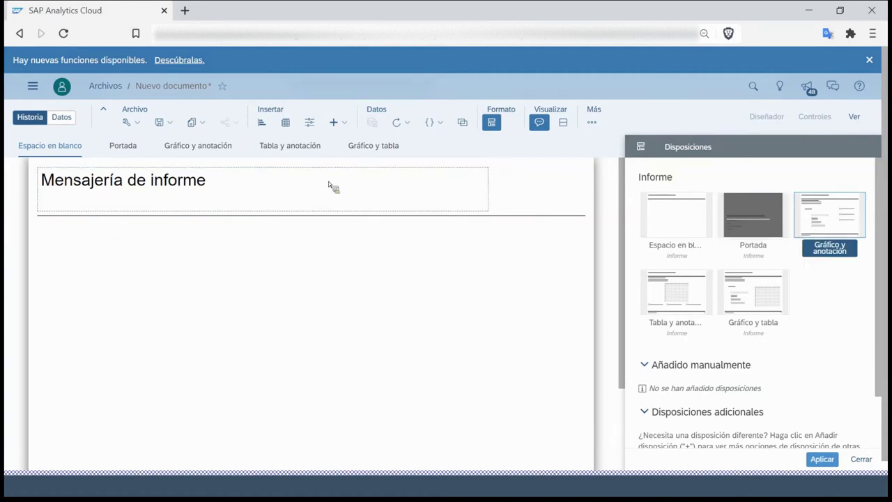
click(343, 123)
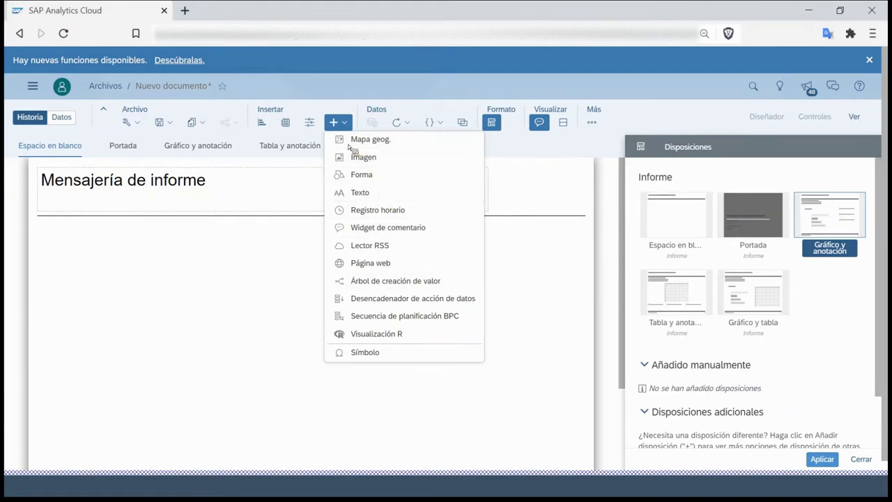
- Insert a chart on the blank report page using modelo_ordenes_2 from the Webinar folder as its data source
click(261, 123)
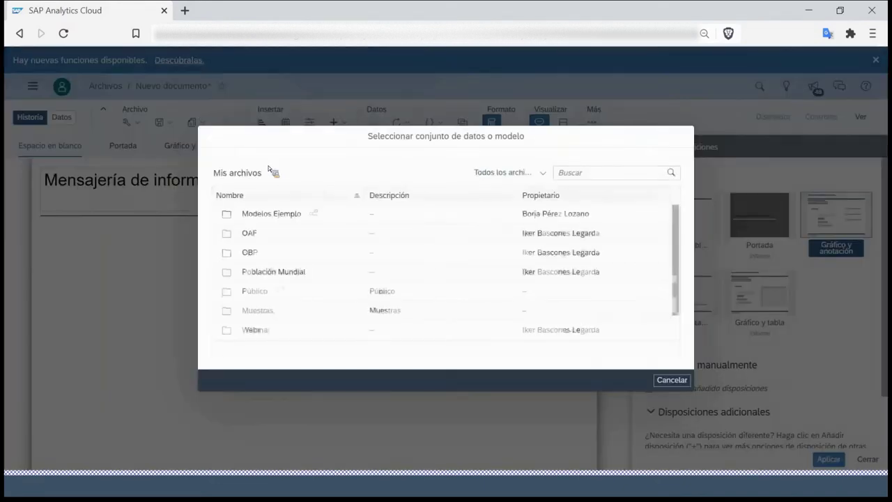
click(266, 330)
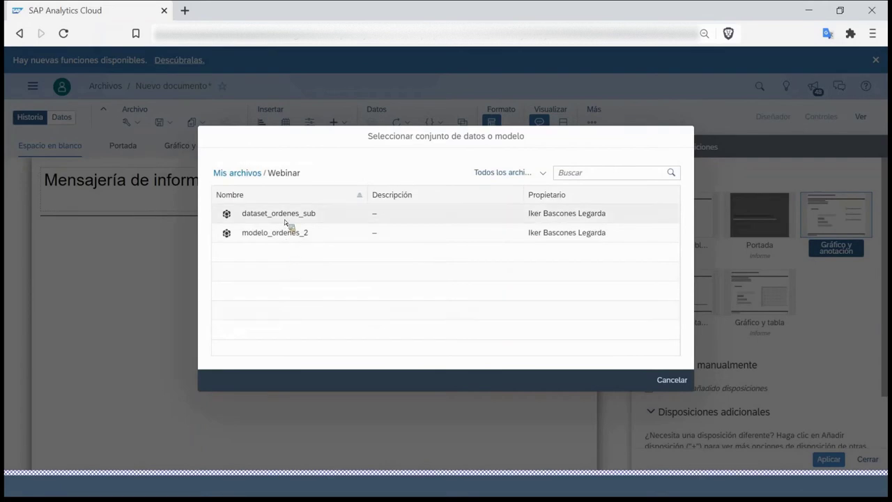
click(281, 234)
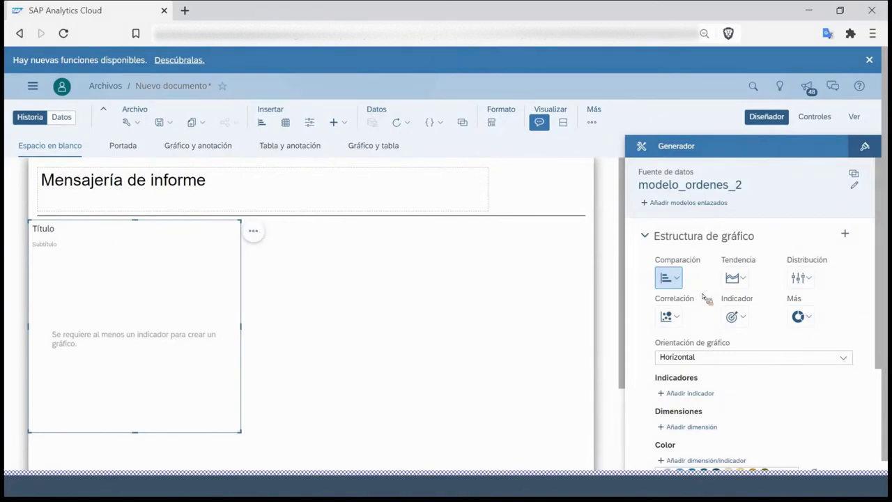
- Add the measure Cantidad Entragada and the dimension Fecha cierre to the chart
scroll(704, 300, down, 2)
click(699, 257)
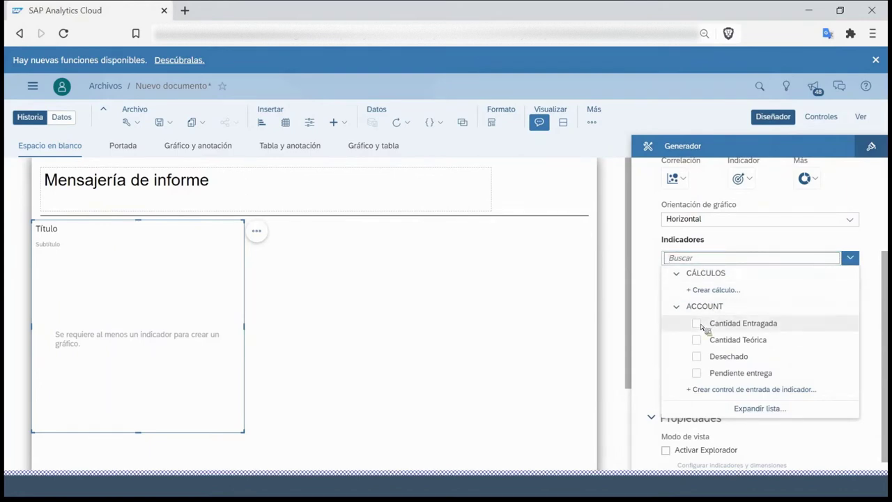
click(697, 323)
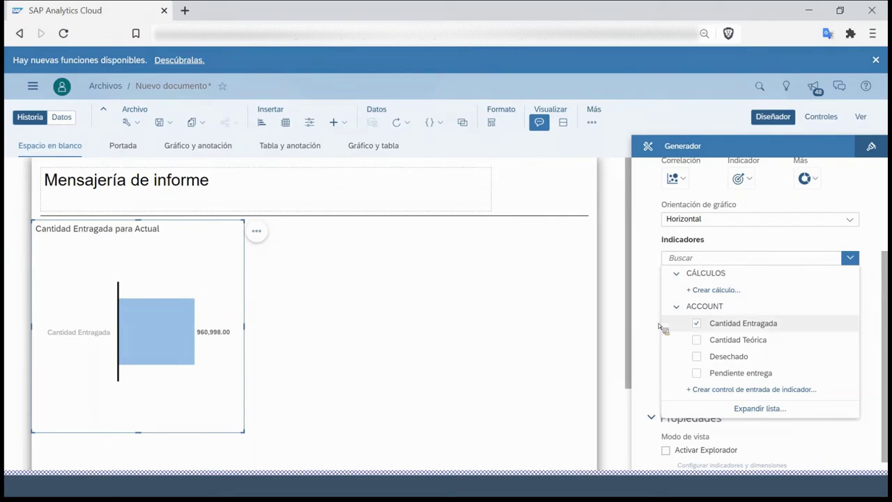
click(697, 311)
click(701, 306)
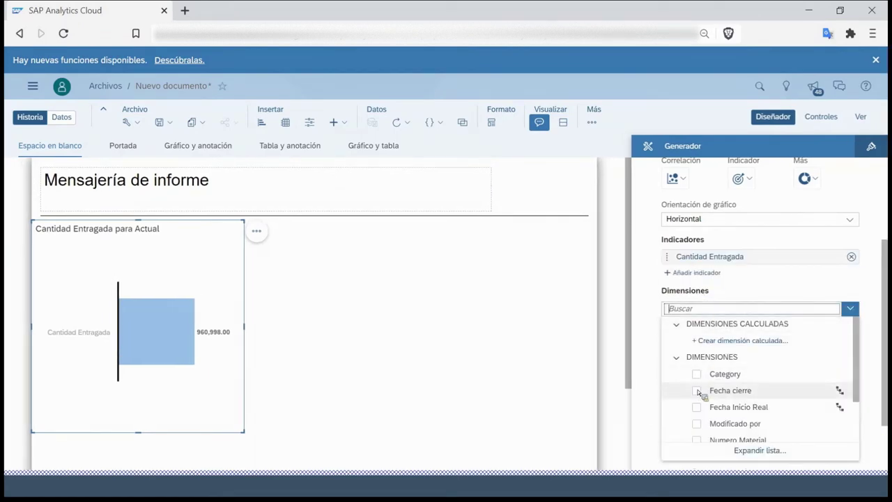
click(697, 391)
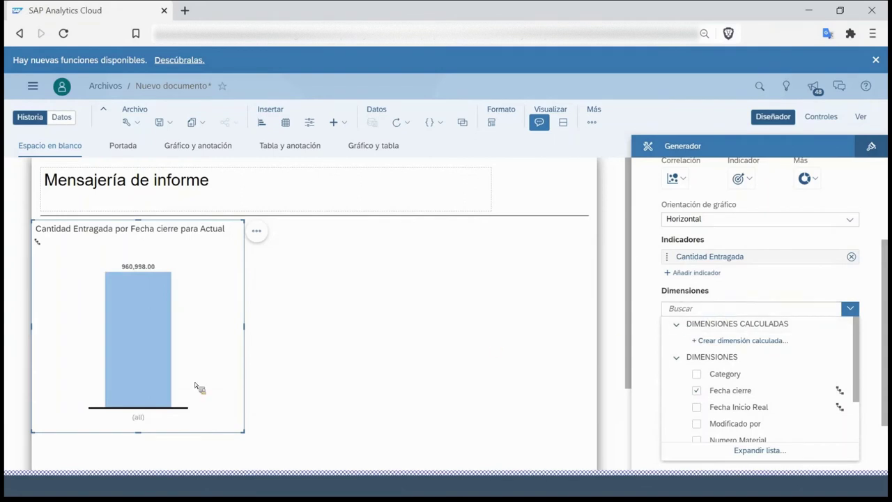
- Drill the Cantidad Entragada chart down from all dates to years, and then into the quarters of 2020
click(654, 297)
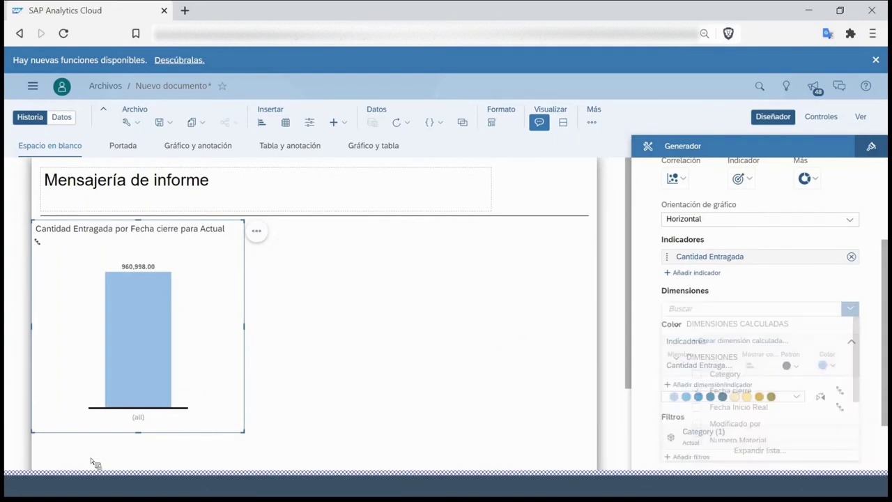
click(142, 420)
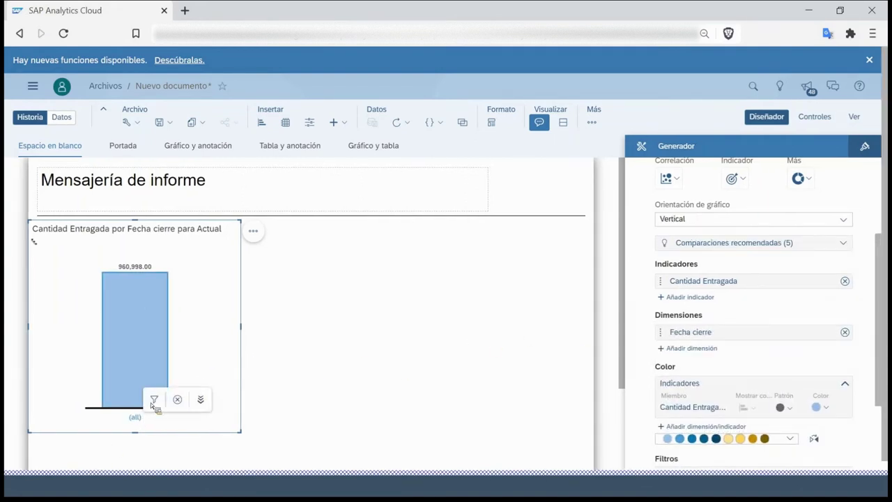
click(203, 403)
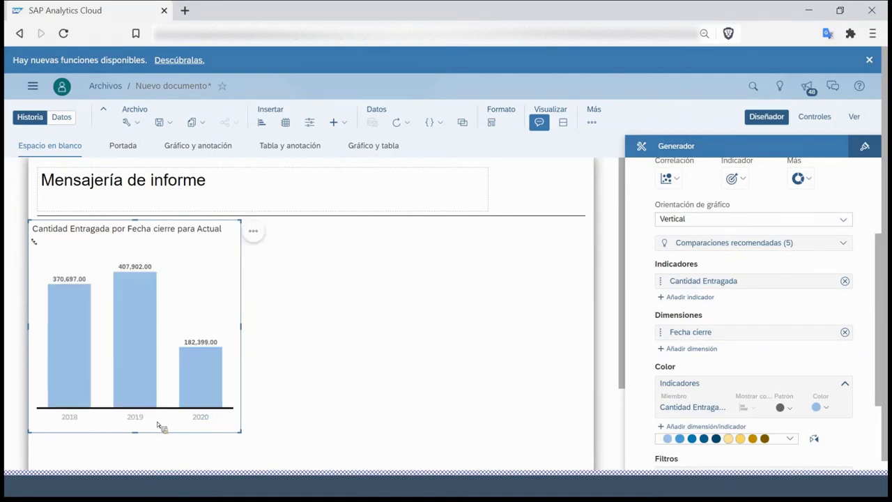
click(204, 418)
click(264, 402)
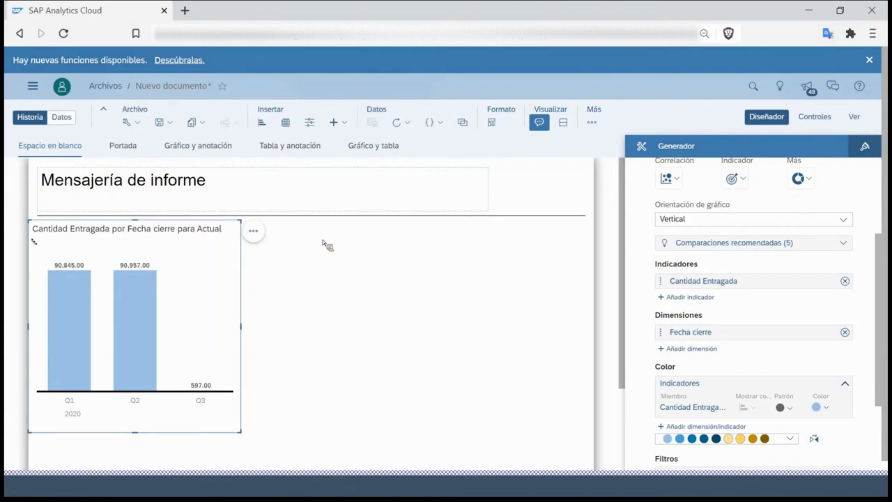
- Leave the report story for the home page and upload the dataset_ordenes_sub Excel file there to start a new story
click(33, 86)
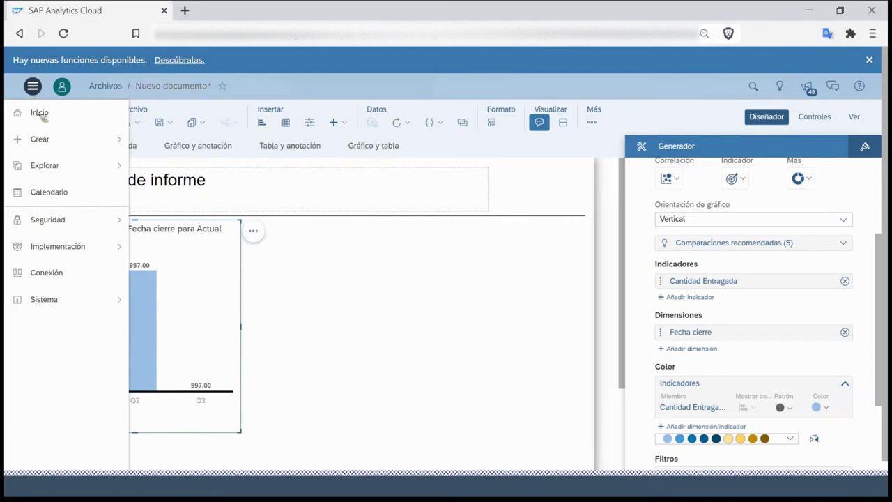
click(40, 140)
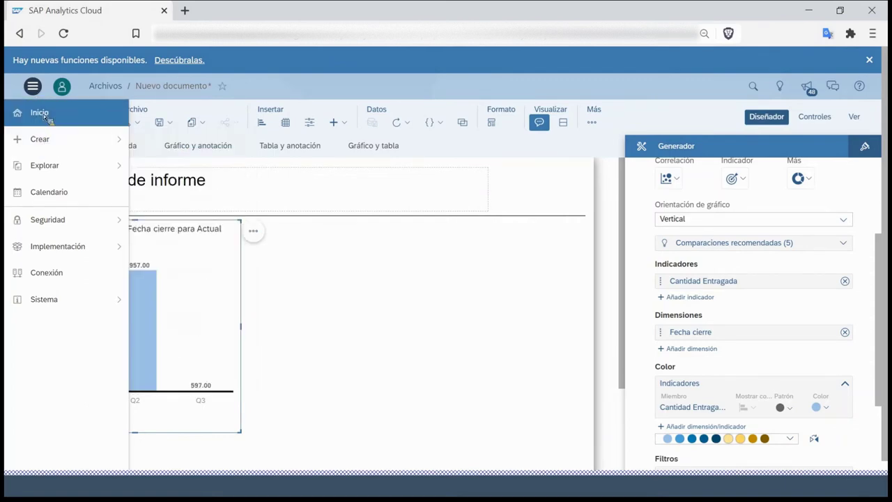
click(42, 113)
click(503, 283)
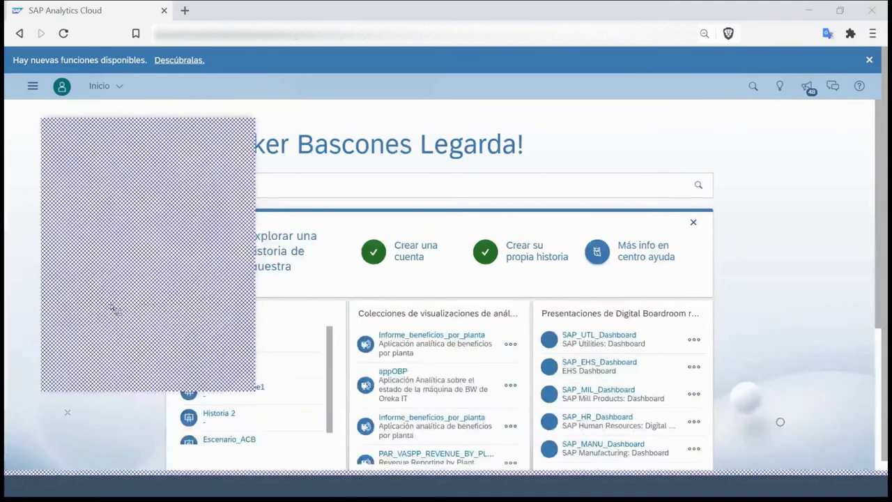
drag(443, 329, 343, 286)
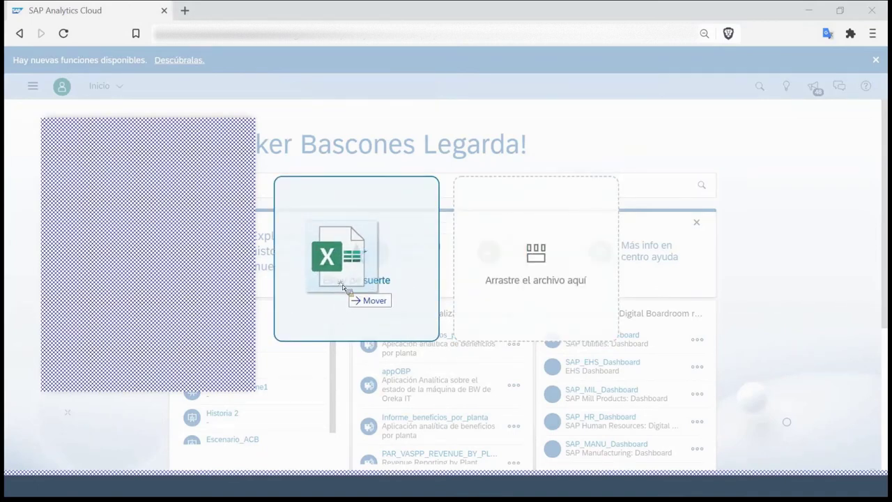
drag(343, 286, 364, 278)
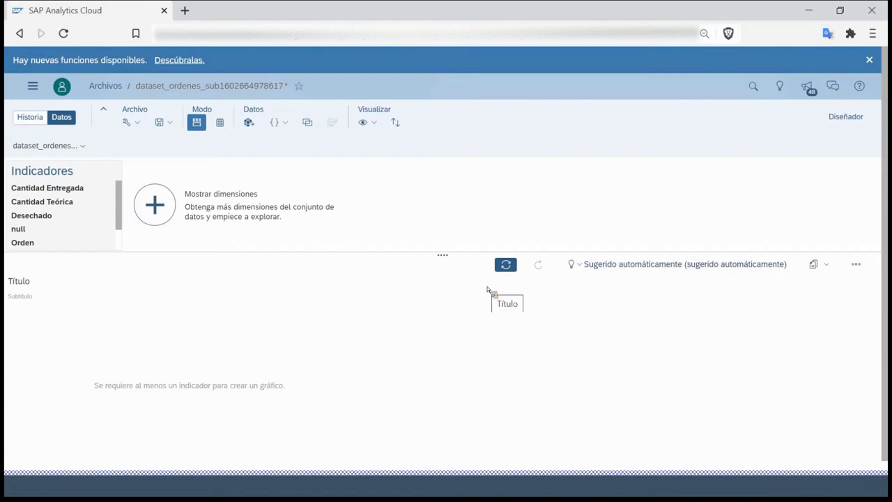
- In the dataset's grid view, change the measures Pedido Cliente and Orden to dimensions
click(227, 125)
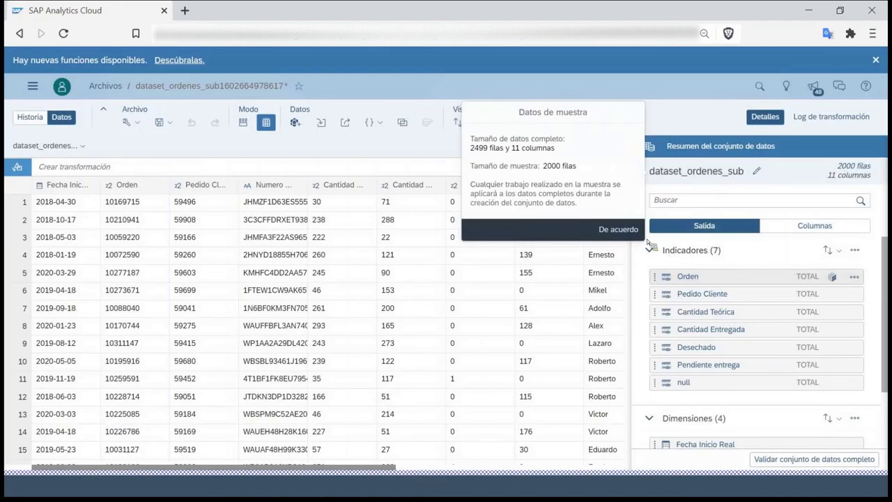
click(619, 230)
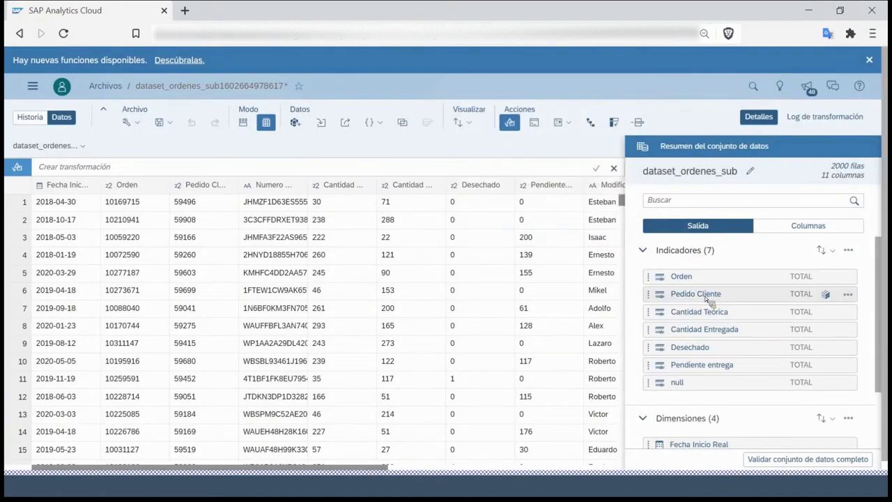
scroll(707, 298, down, 2)
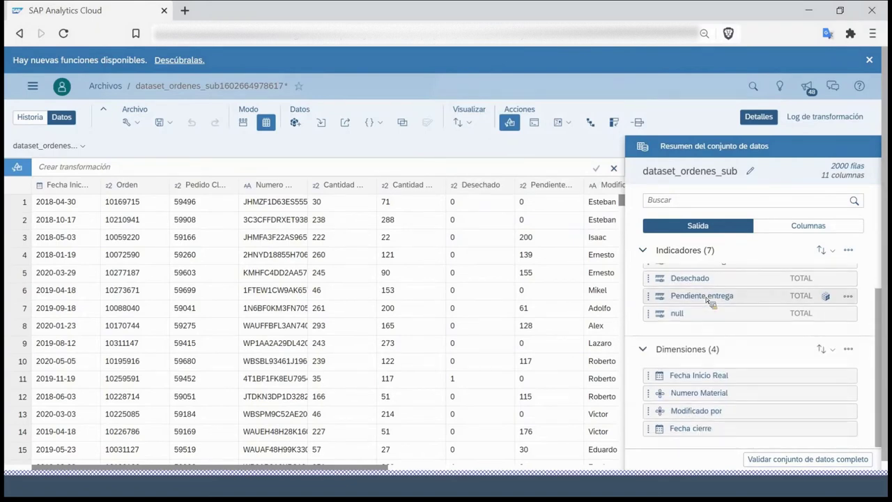
scroll(706, 298, up, 2)
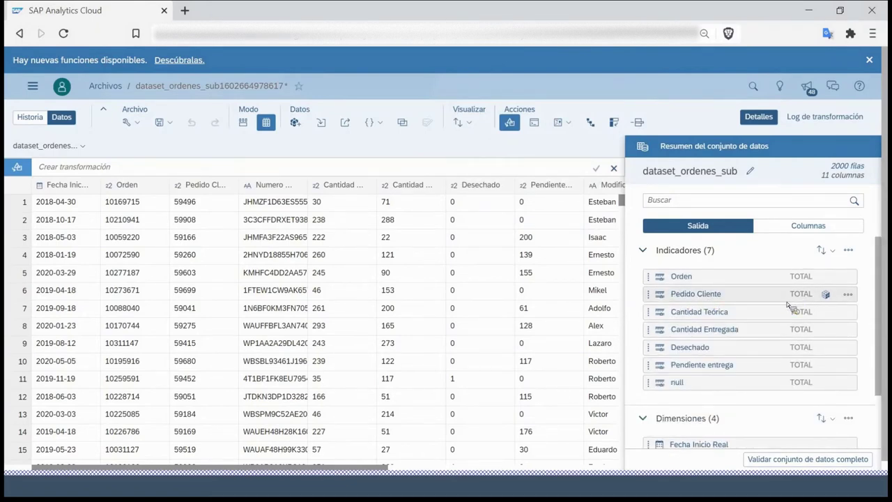
click(848, 296)
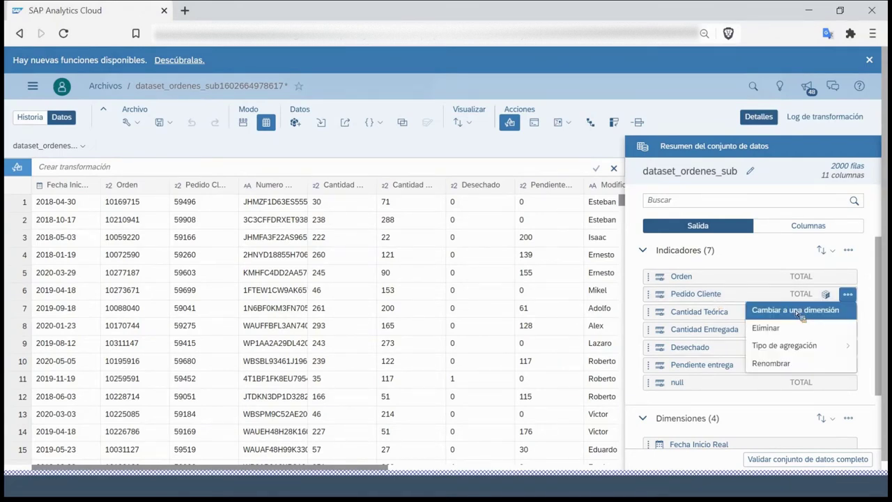
click(795, 310)
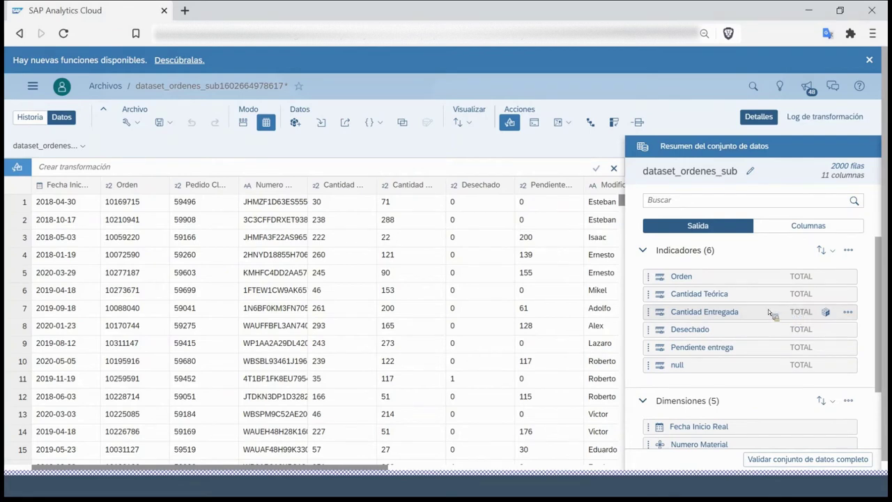
click(849, 277)
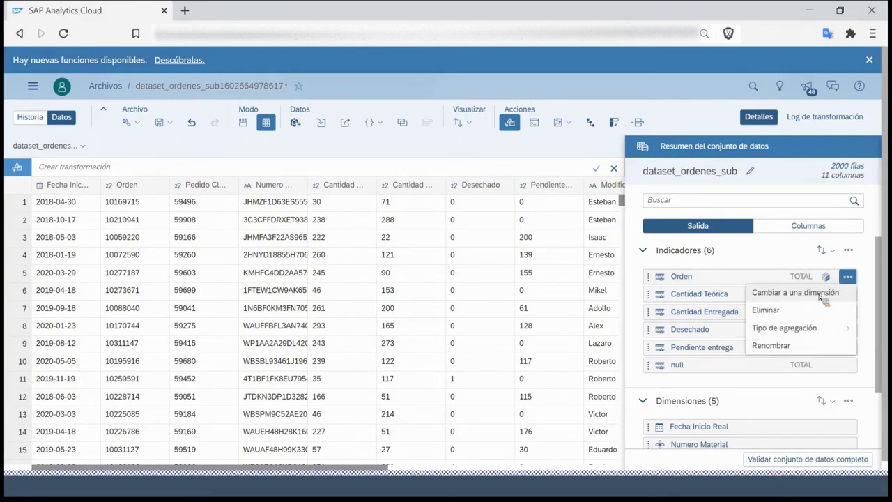
click(795, 294)
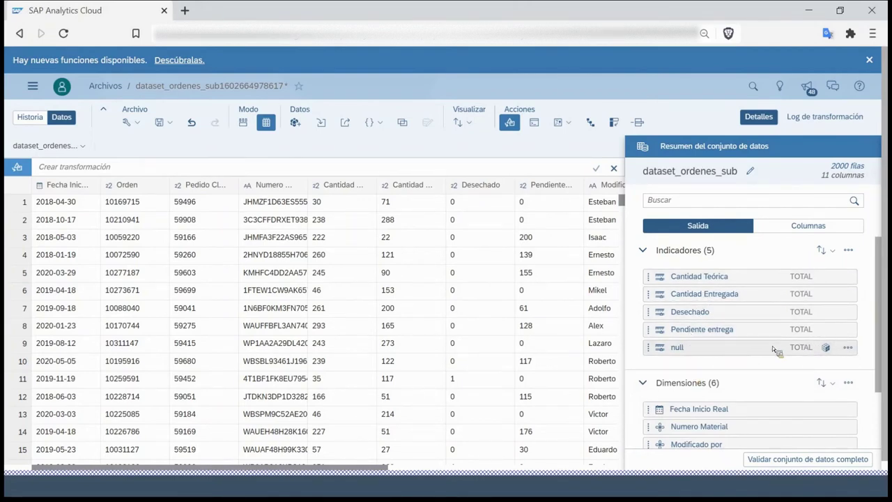
- Delete the null measure from the dataset and review the remaining measures and dimensions
click(848, 349)
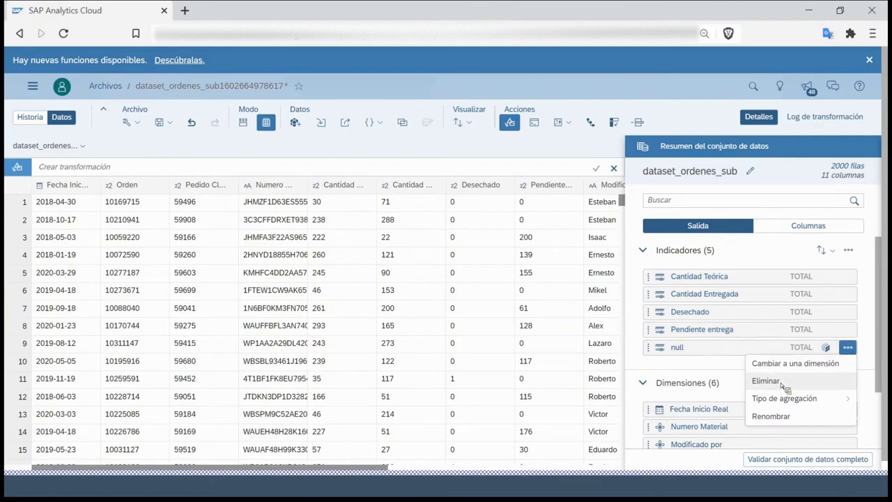
key(Return)
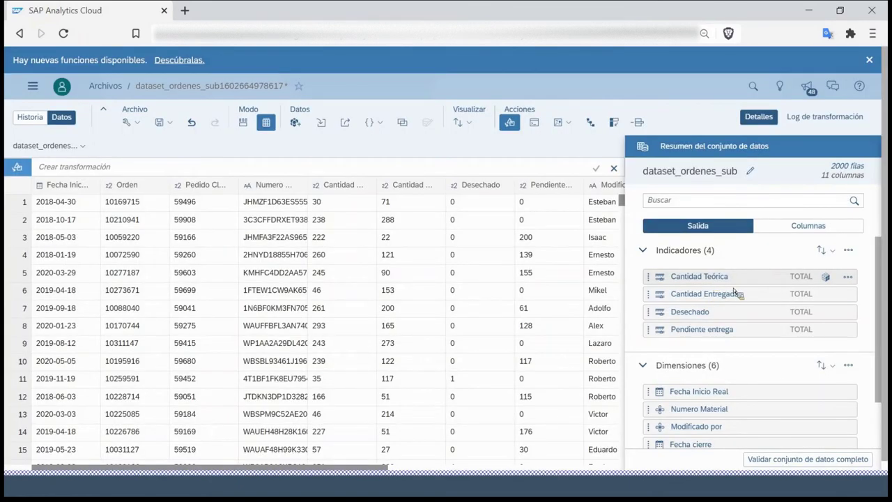
scroll(750, 296, down, 2)
scroll(757, 295, up, 2)
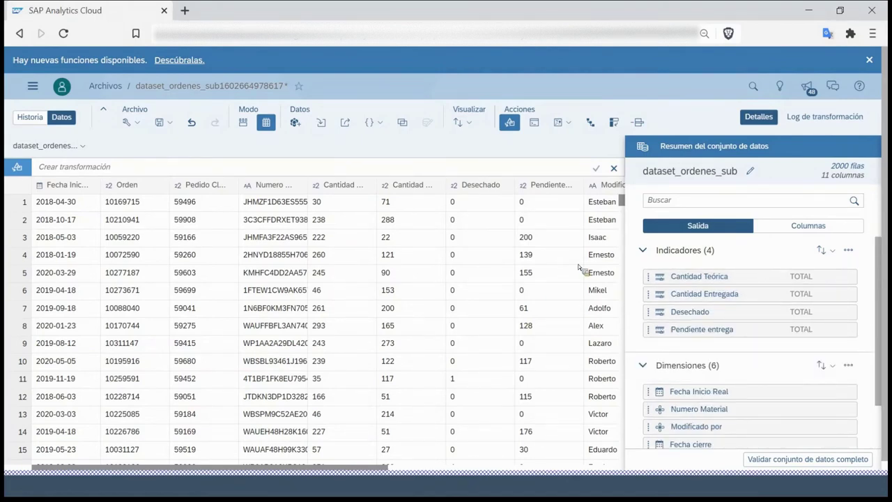
- Return to the data exploration view and show all dimensions of the dataset
click(246, 126)
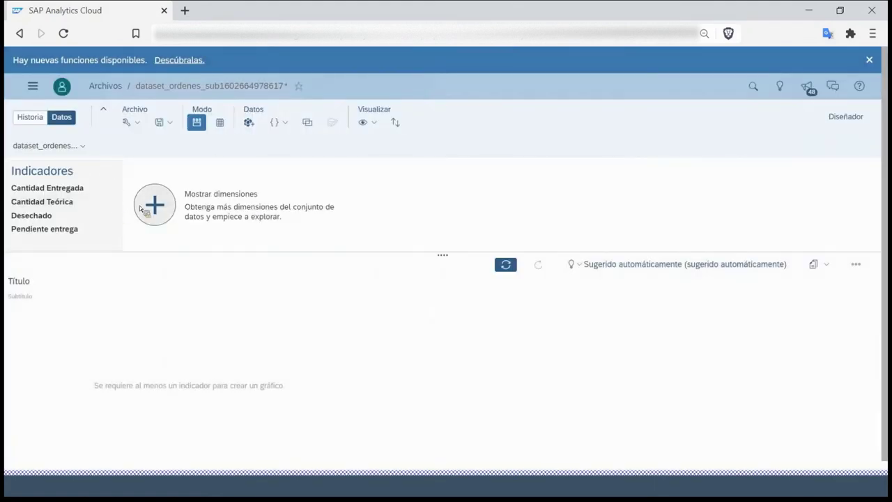
click(156, 208)
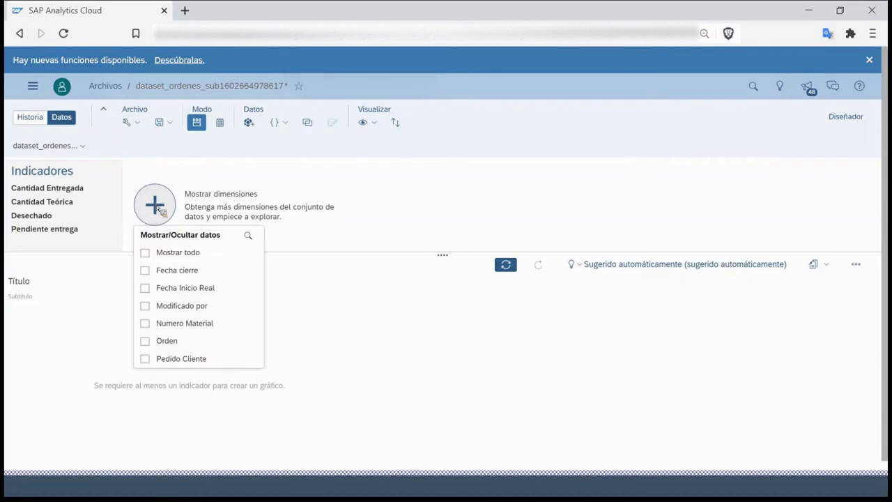
click(147, 253)
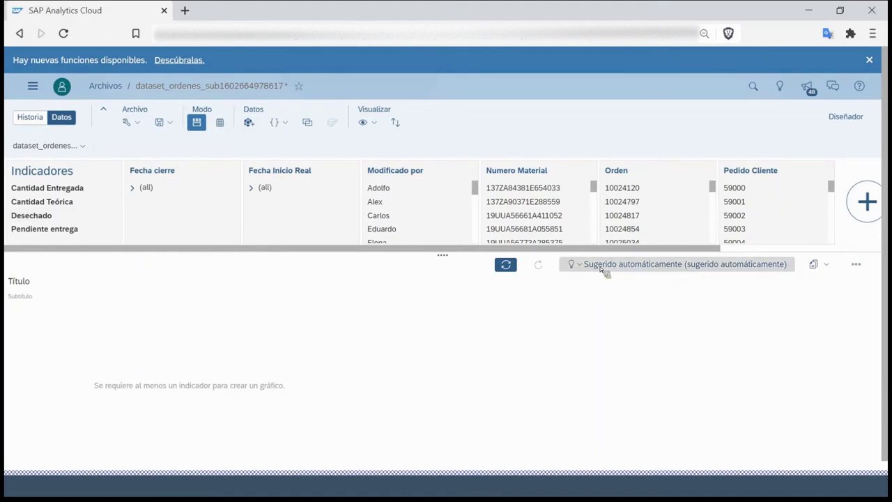
- Chart the measures Cantidad Entregada and Cantidad Teórica by the dimension Fecha cierre
click(59, 189)
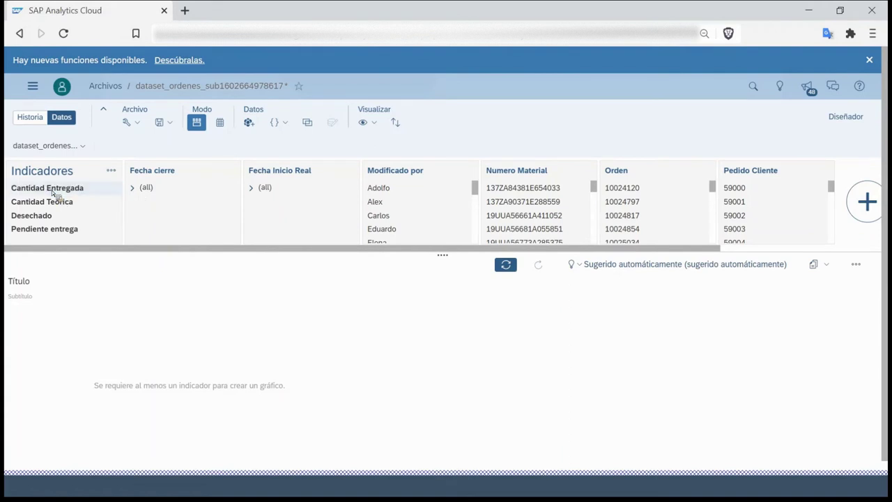
click(55, 203)
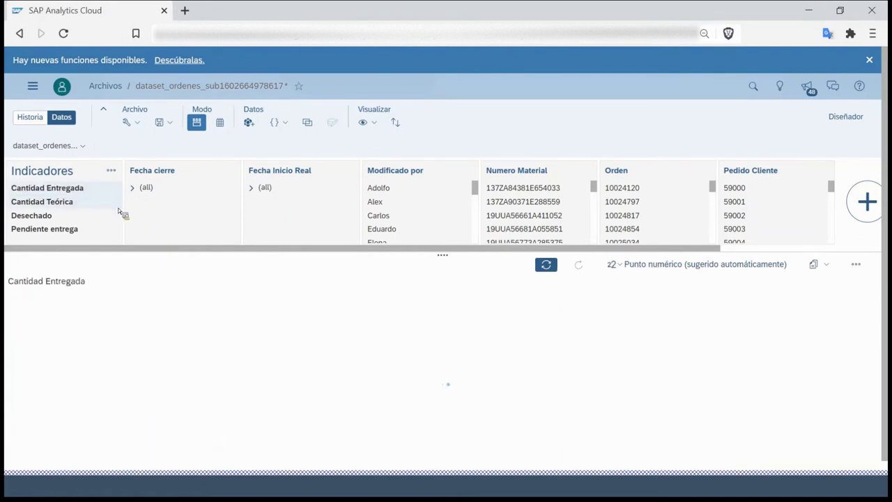
click(164, 171)
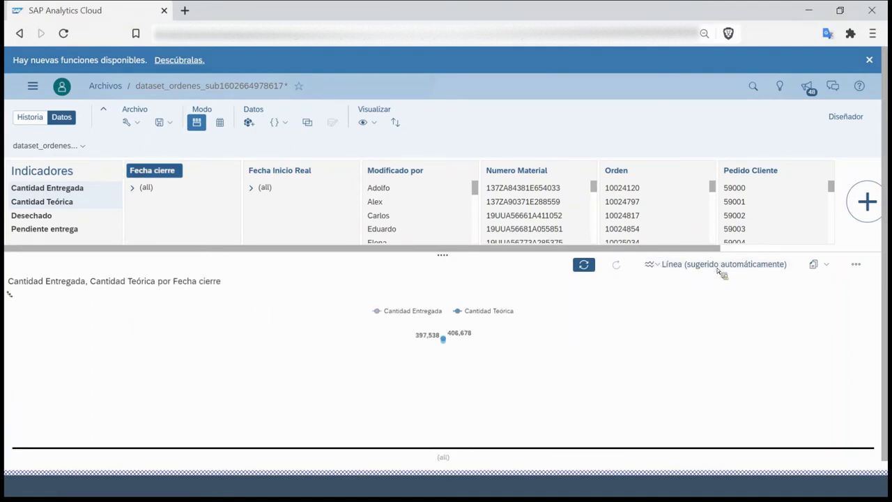
- Drill the line chart down to years, back up to all dates, and down again into the quarters of 2019
click(445, 458)
click(505, 439)
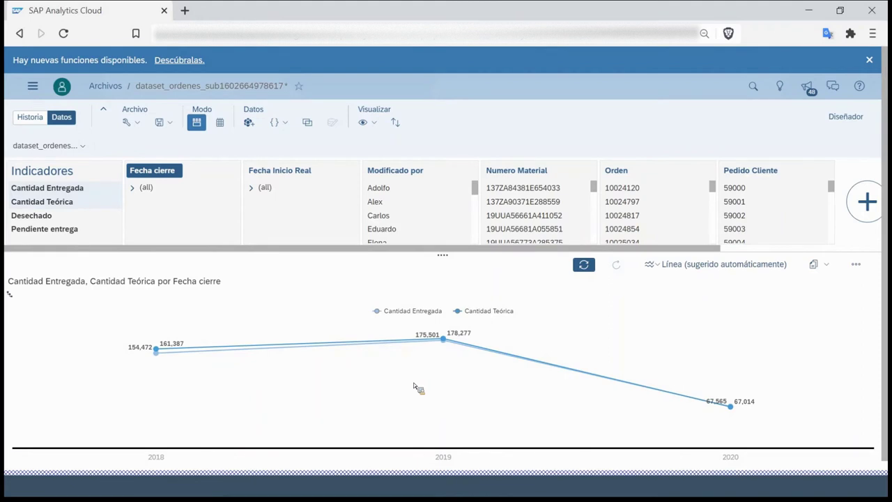
click(446, 460)
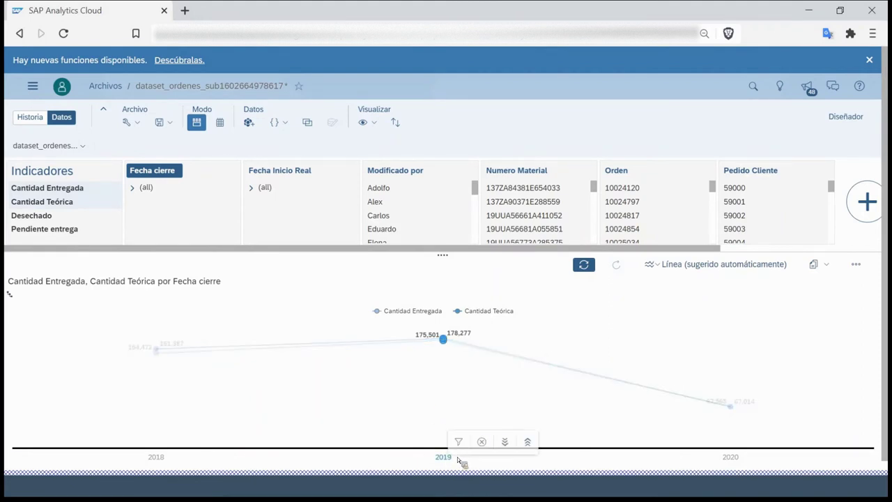
click(529, 442)
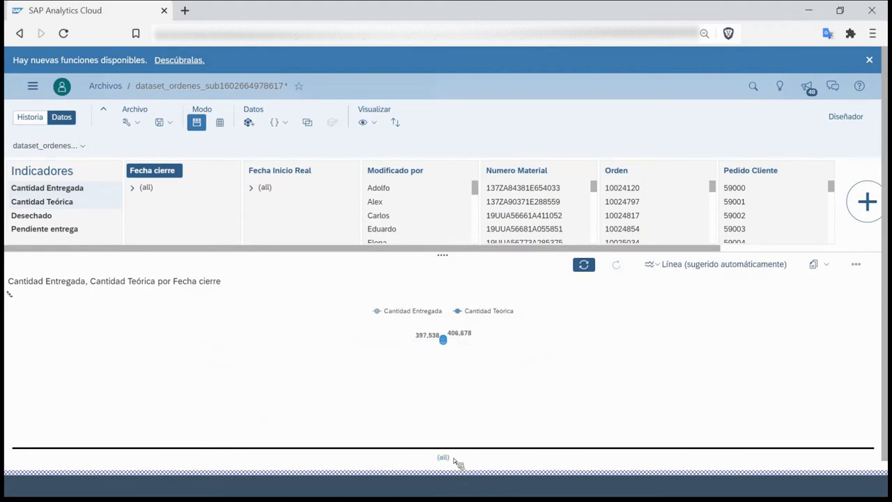
click(446, 459)
click(500, 442)
click(444, 460)
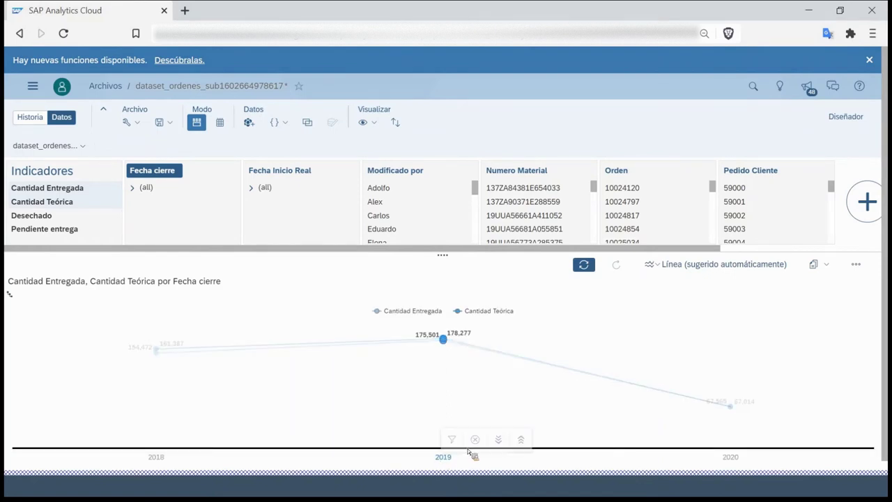
click(498, 440)
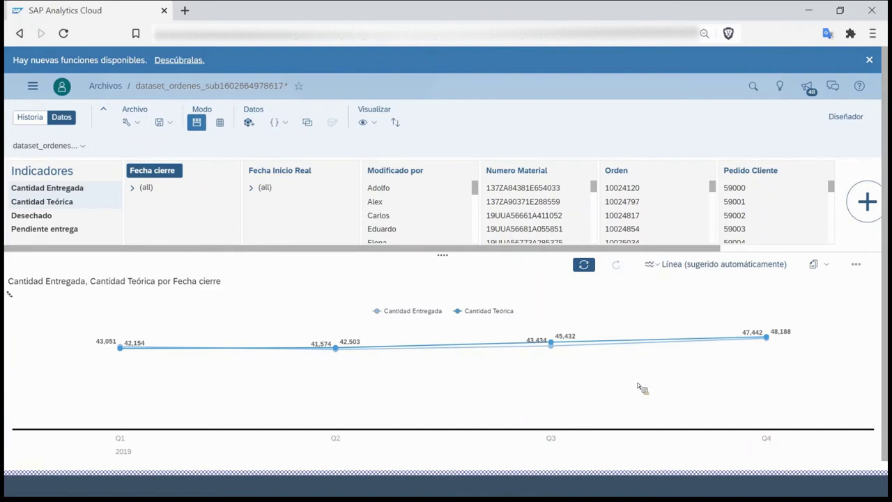
- Copy the line chart to Página 1 of the story and enlarge it within its lane
click(831, 265)
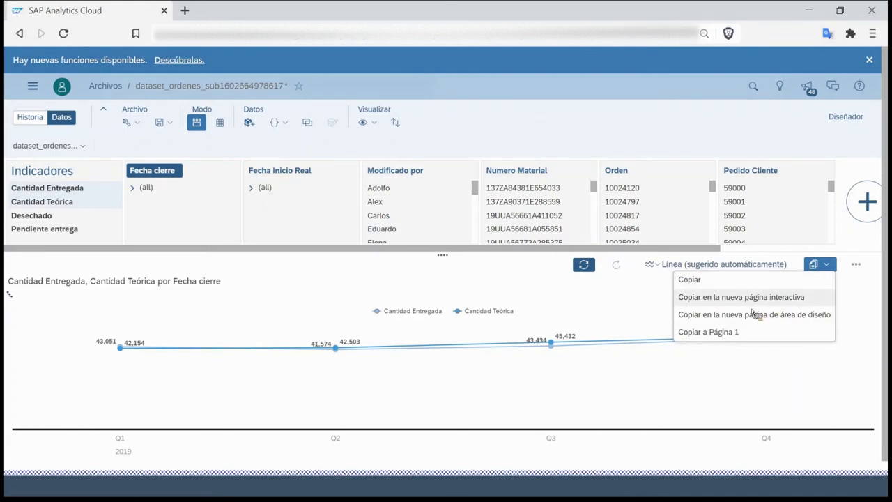
click(710, 333)
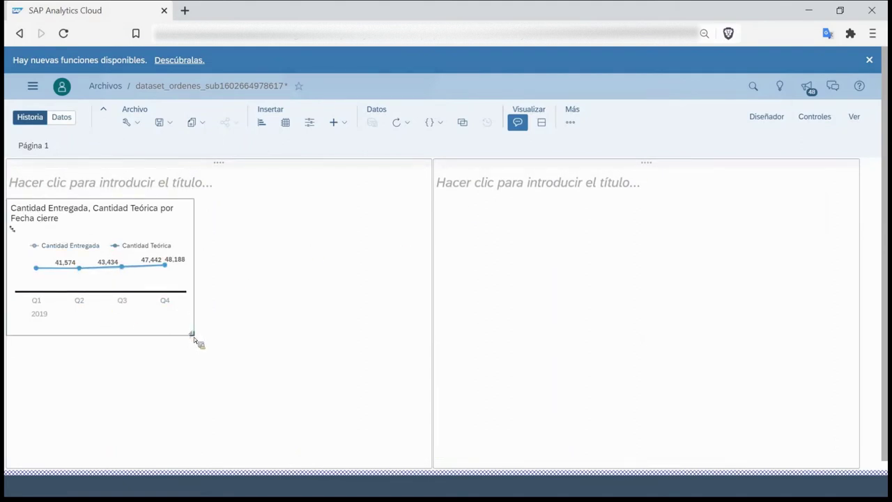
drag(196, 339, 260, 354)
drag(318, 377, 334, 384)
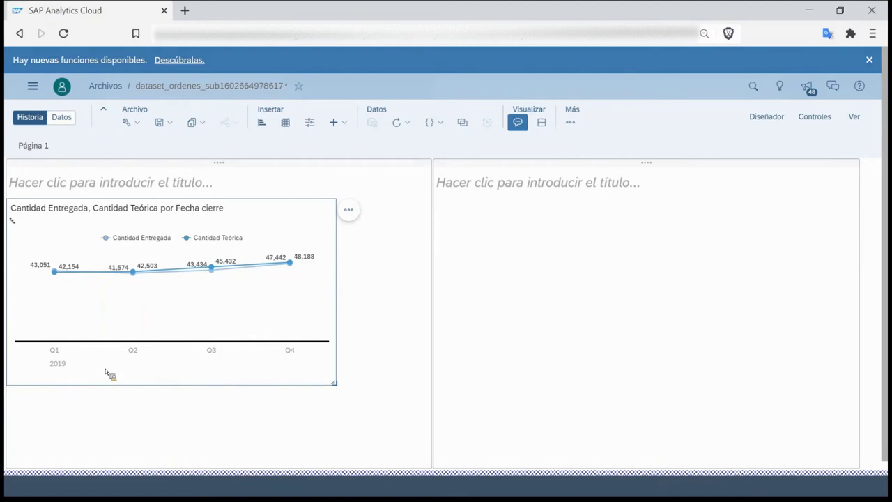
- Add smart insights (Análisis inteligentes) to the line chart of Cantidad Entregada and Cantidad Teórica by Fecha cierre
click(349, 211)
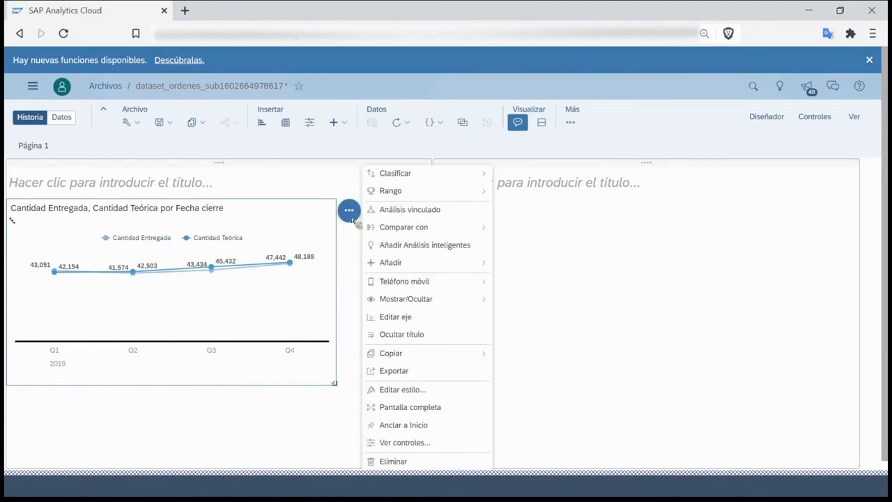
mouse_move(433, 195)
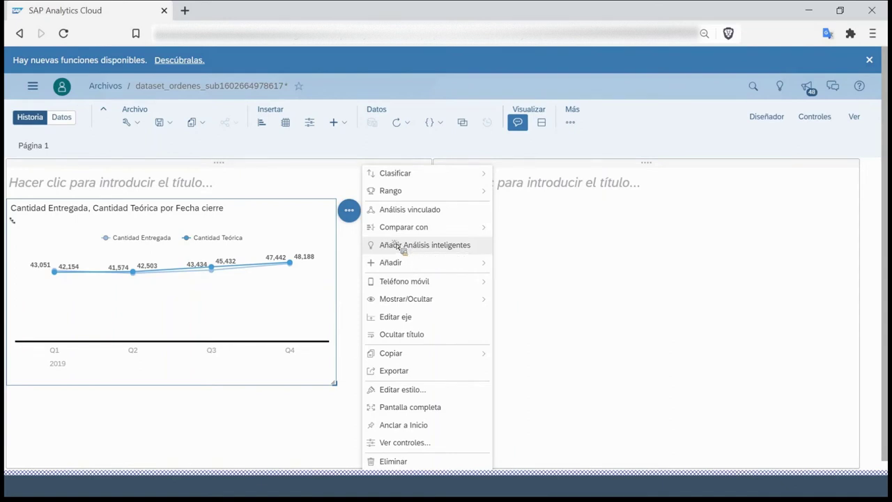
click(398, 245)
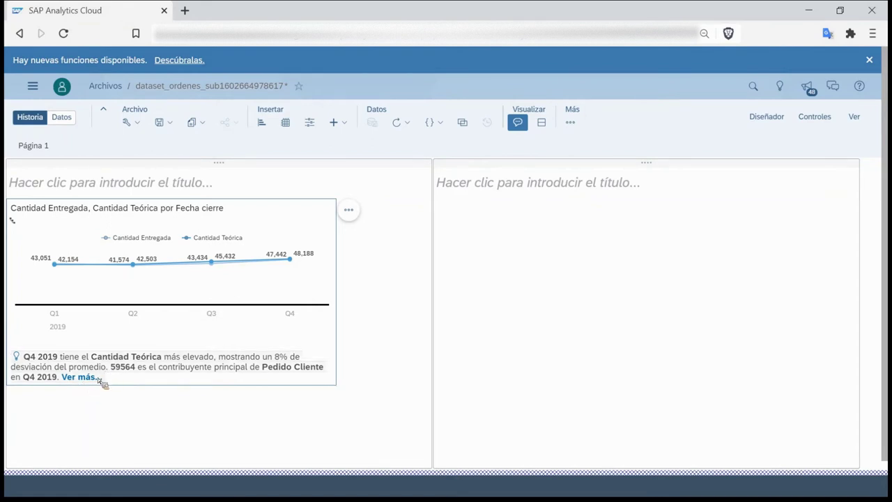
- Open the full insight details below the line chart and examine the top contributors to Cantidad Teórica in Q4 2019
triple_click(89, 380)
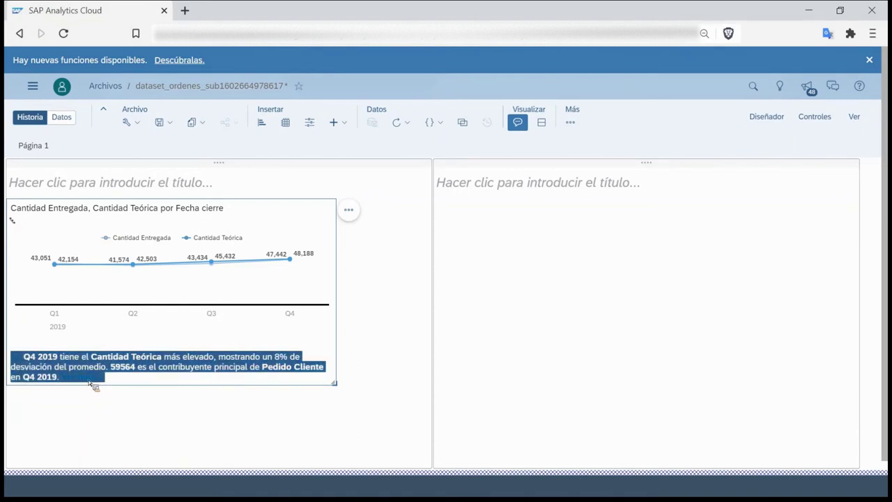
click(90, 381)
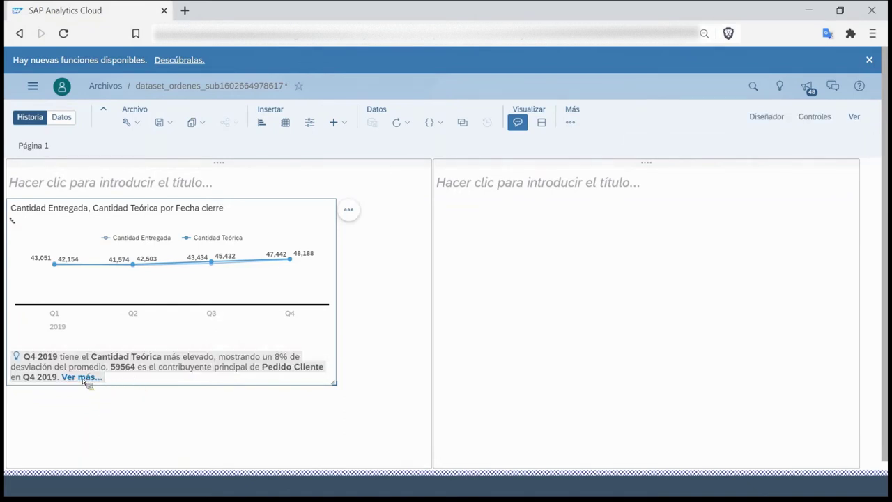
triple_click(85, 381)
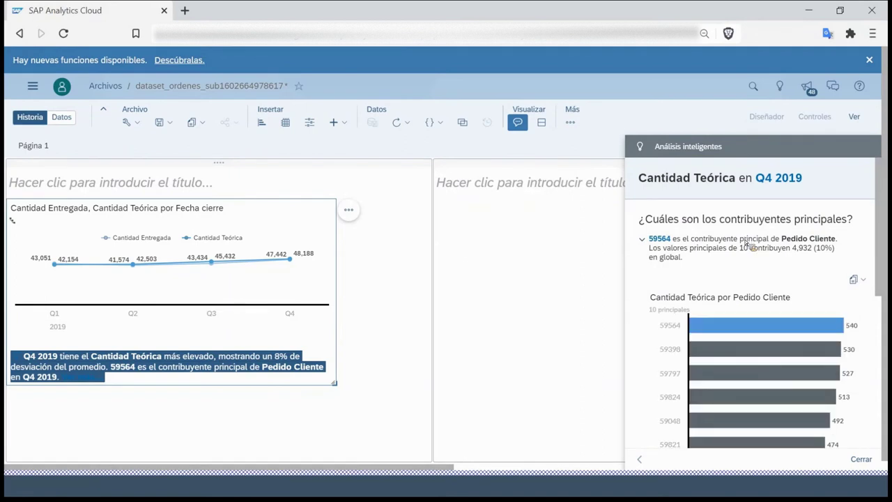
scroll(746, 243, down, 1)
scroll(746, 243, down, 1)
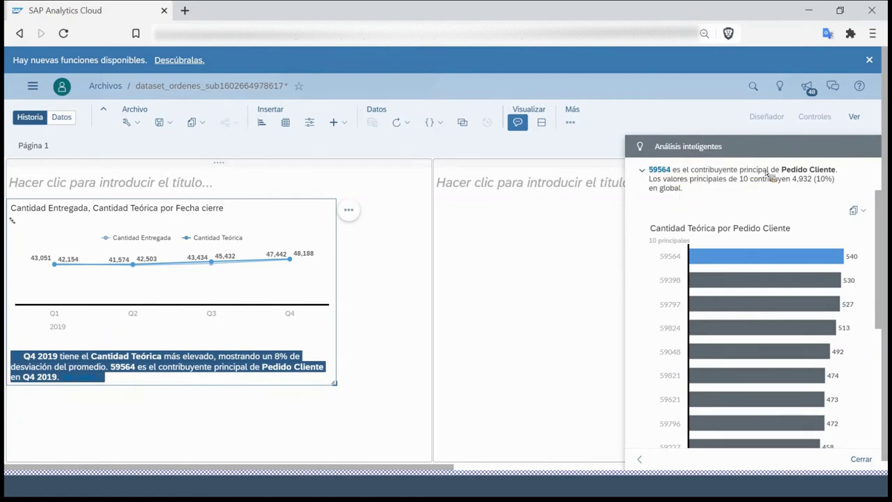
scroll(751, 199, down, 4)
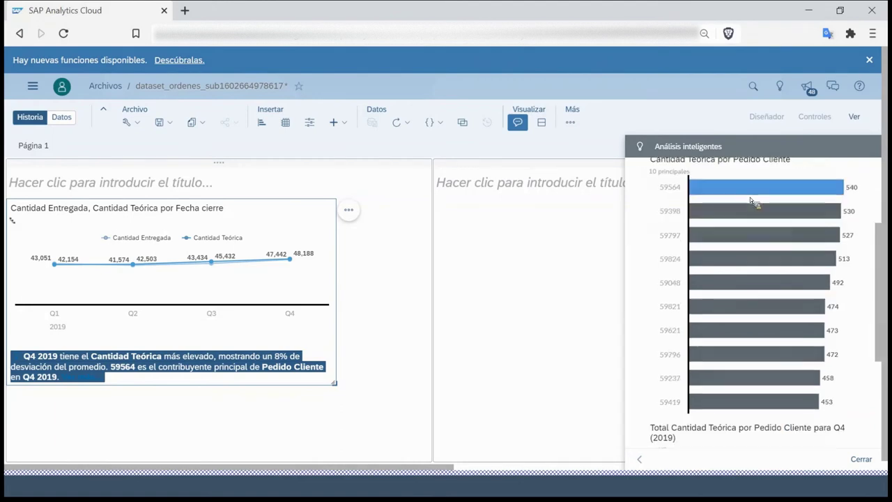
mouse_move(718, 213)
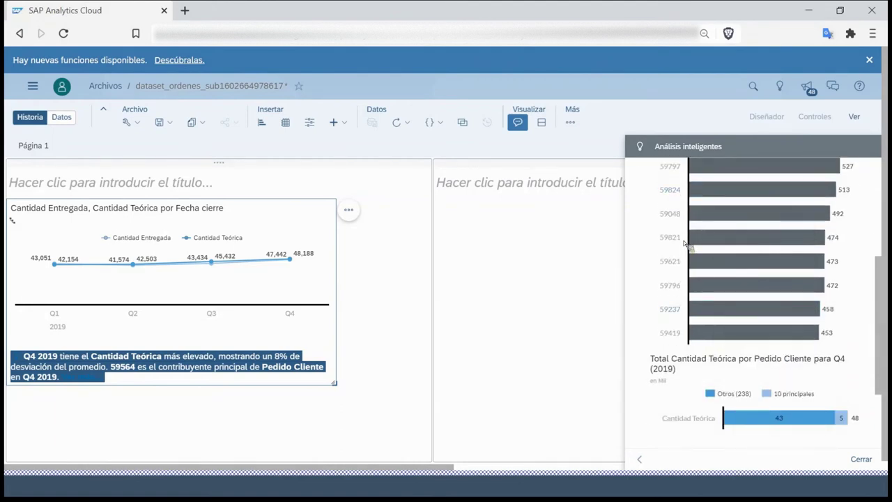
scroll(690, 307, down, 3)
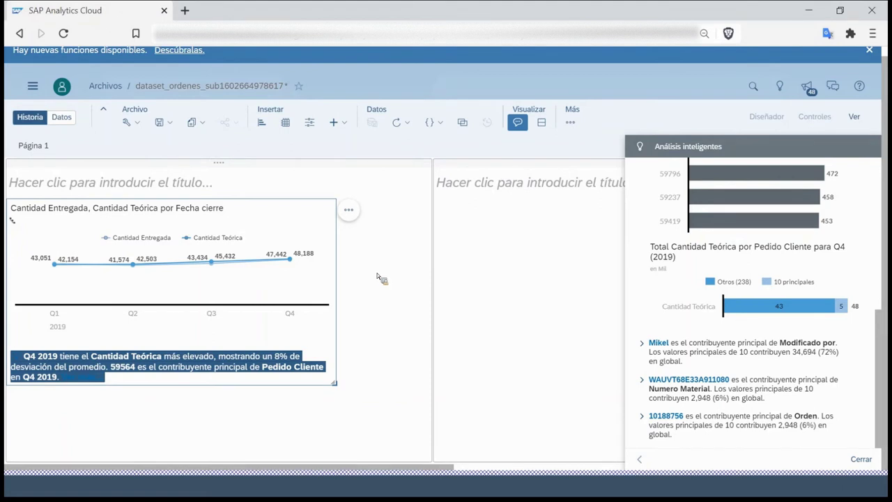
- Start Search to Insight and choose modelo_ordenes_2 from the Webinar folder as the model to query
click(781, 85)
click(781, 86)
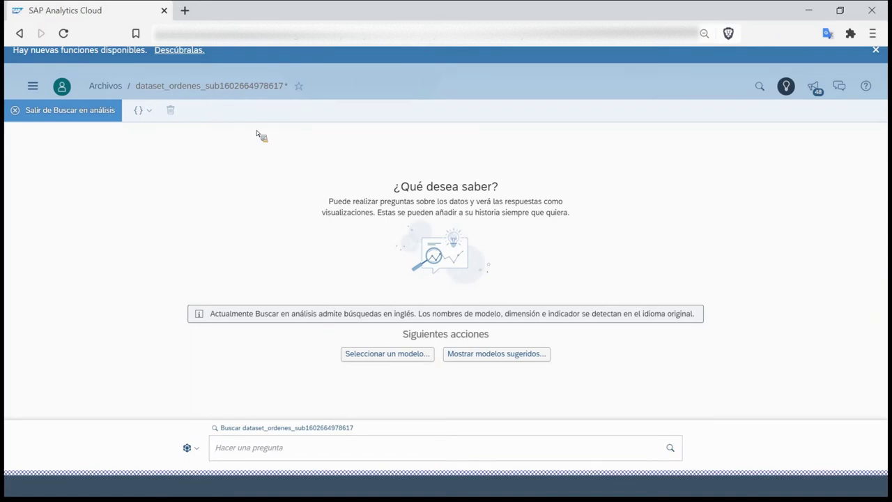
click(398, 356)
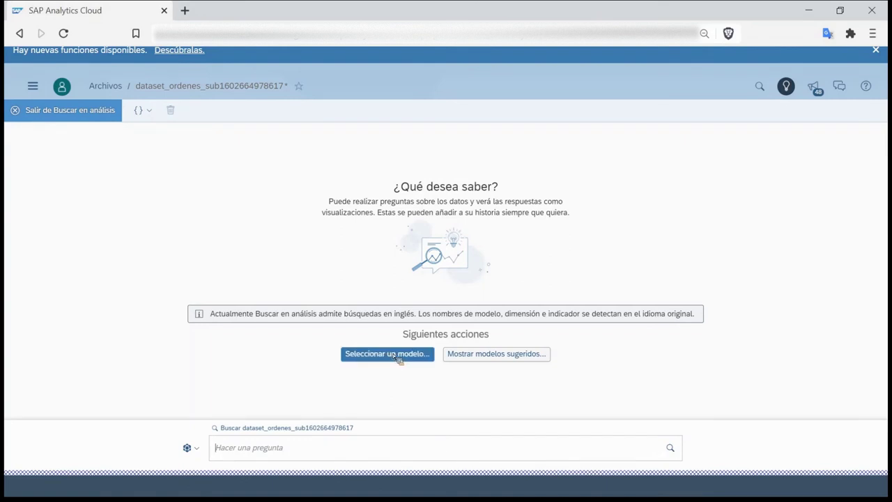
scroll(274, 297, down, 1)
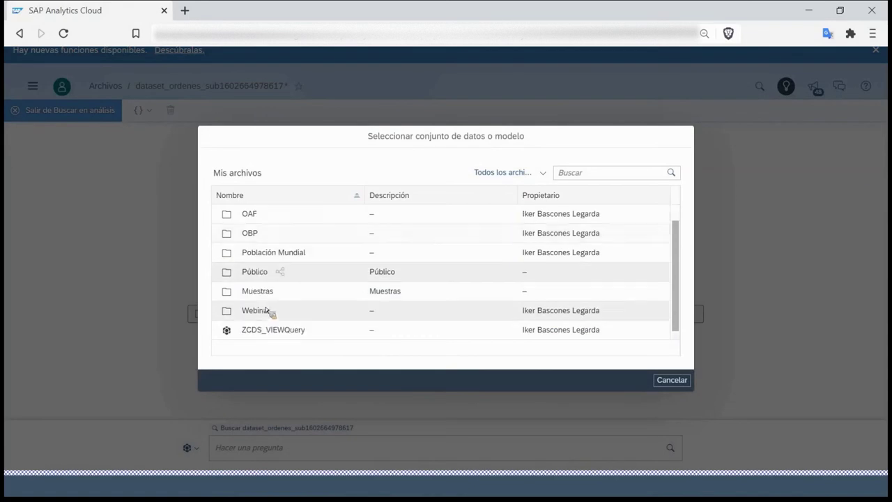
click(266, 313)
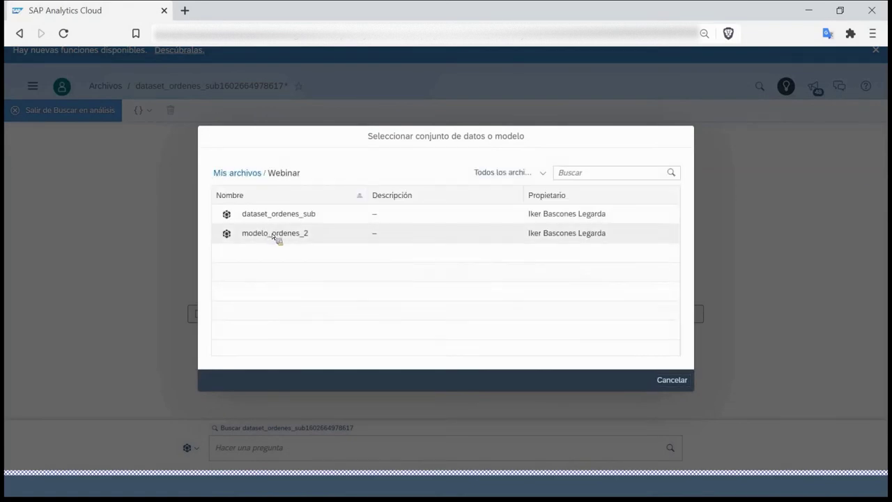
click(275, 236)
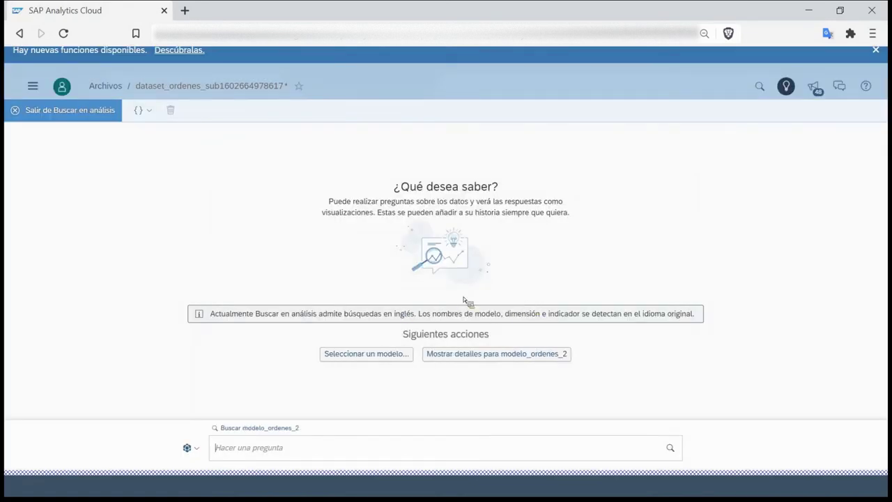
- Query the model with "top 5 Modificado por de Desechado en el 2019", using the suggested dimension and measure names
click(281, 444)
text(top 5 modi)
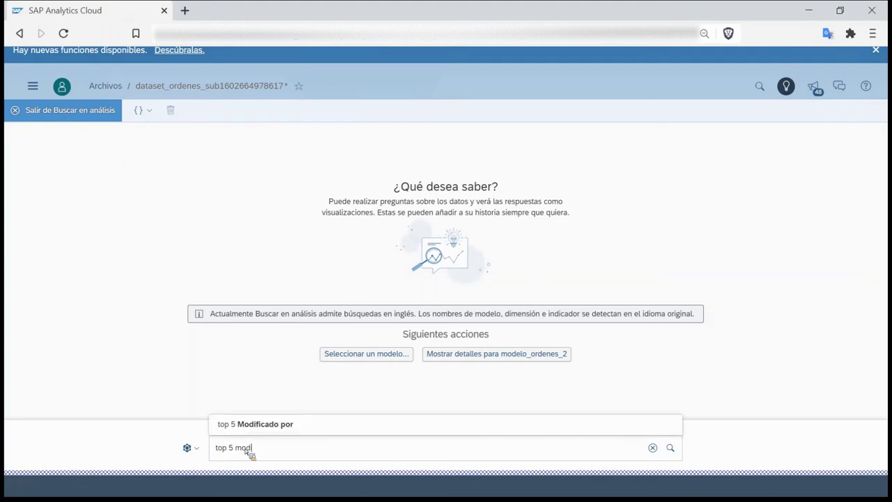
click(281, 427)
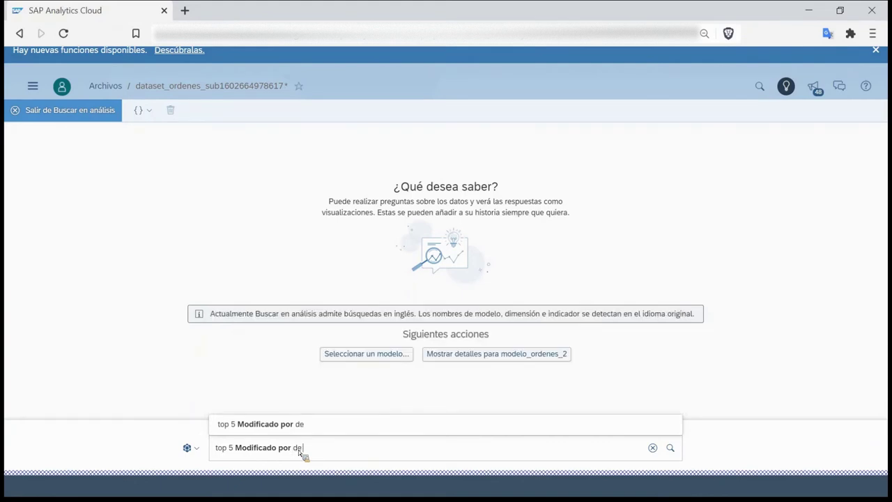
text(se)
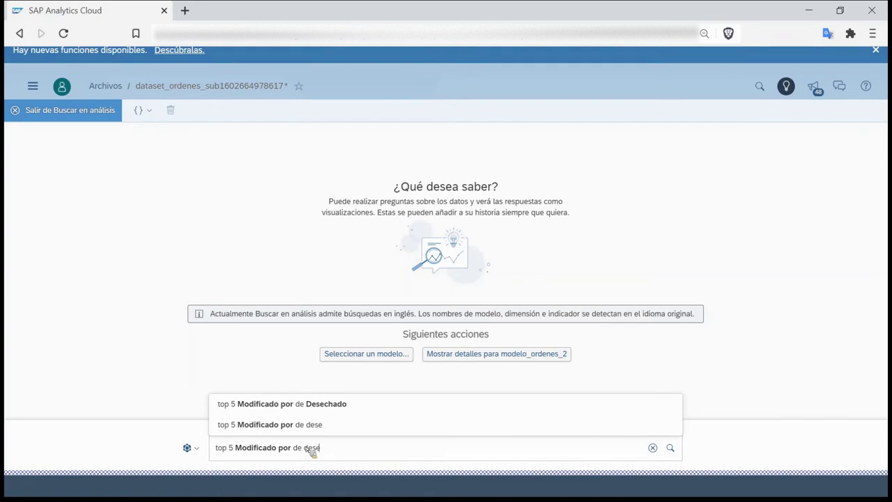
click(331, 411)
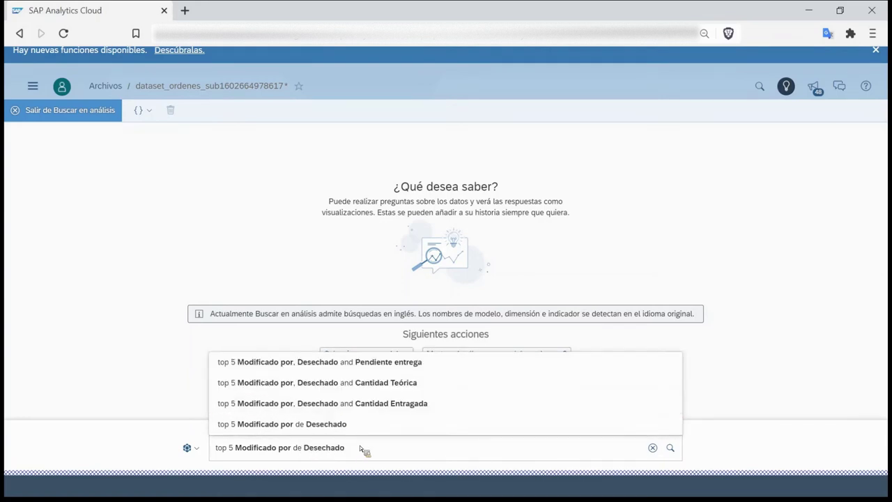
text(en el 2019)
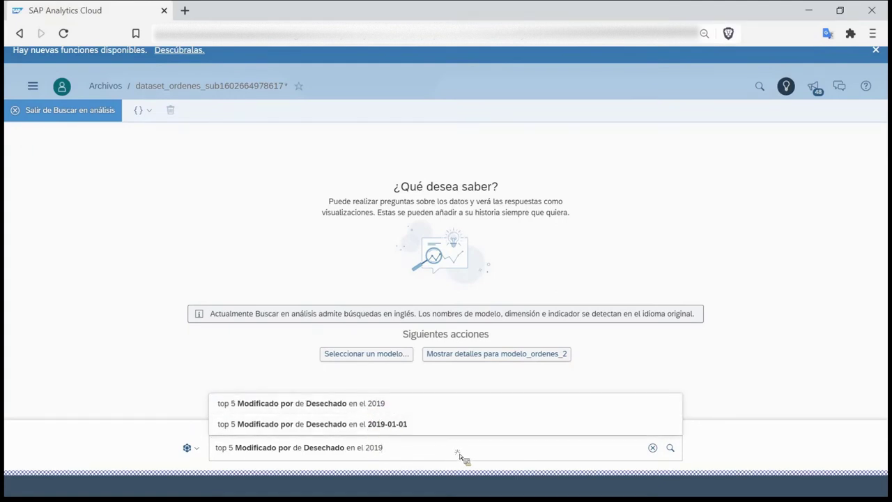
key(Return)
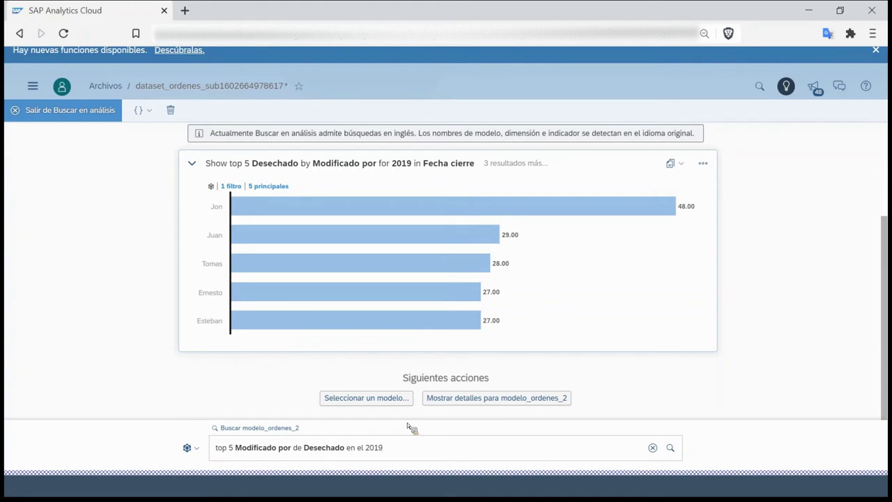
- Replace the question with "Cantidad Entragada by Fecha cierre en 2020" and run it
click(652, 447)
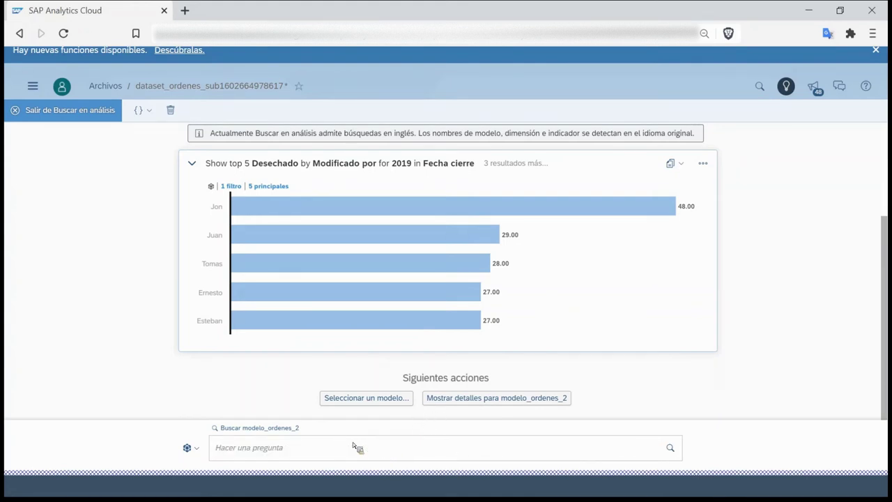
text(cantidad)
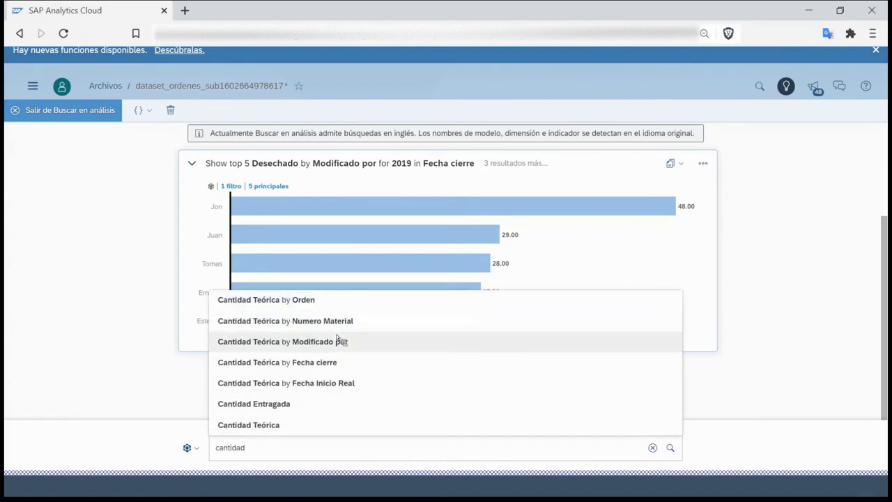
click(296, 404)
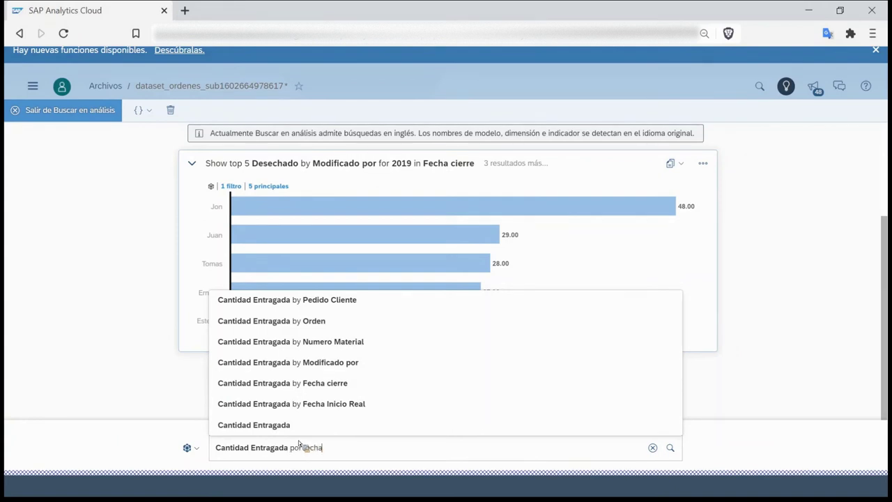
click(336, 383)
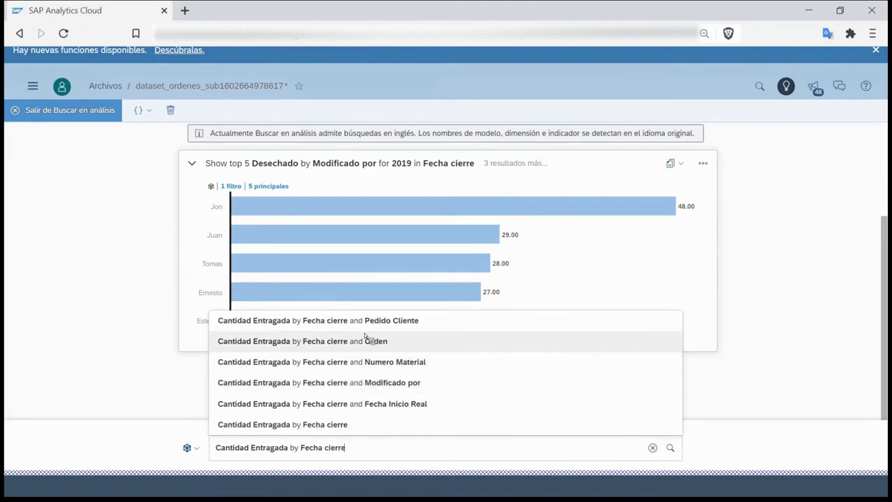
text(en 2020)
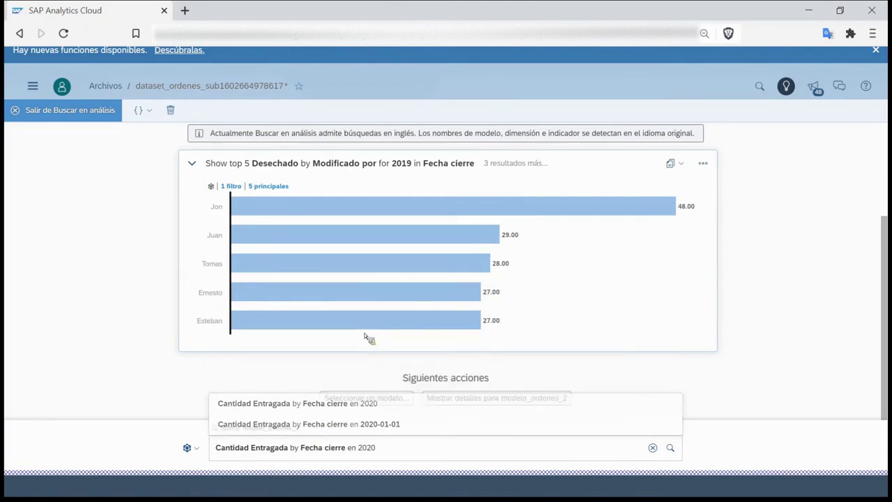
key(Return)
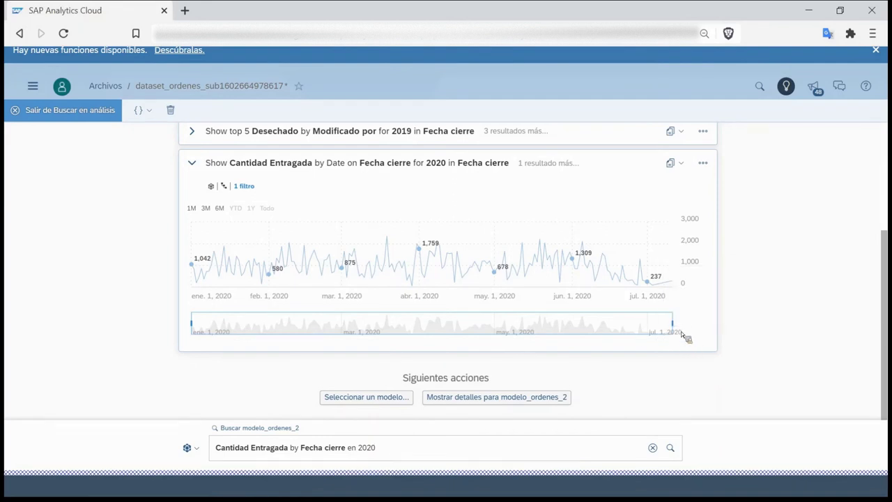
- Narrow the 2020 time series to about January through March and copy the chart to Página 1
drag(677, 325, 590, 325)
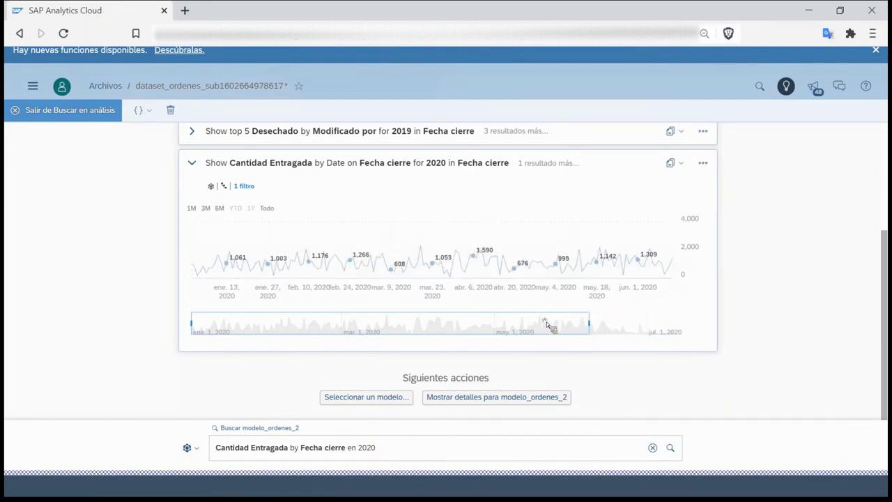
drag(507, 328, 424, 326)
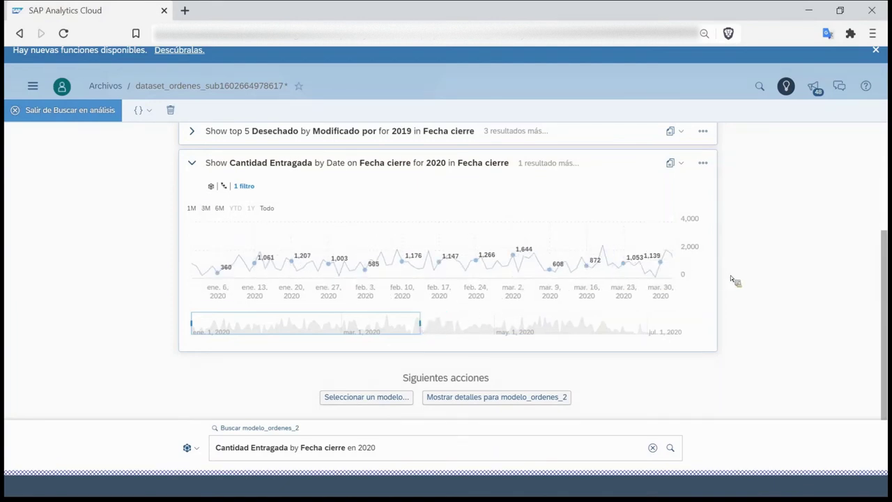
click(703, 163)
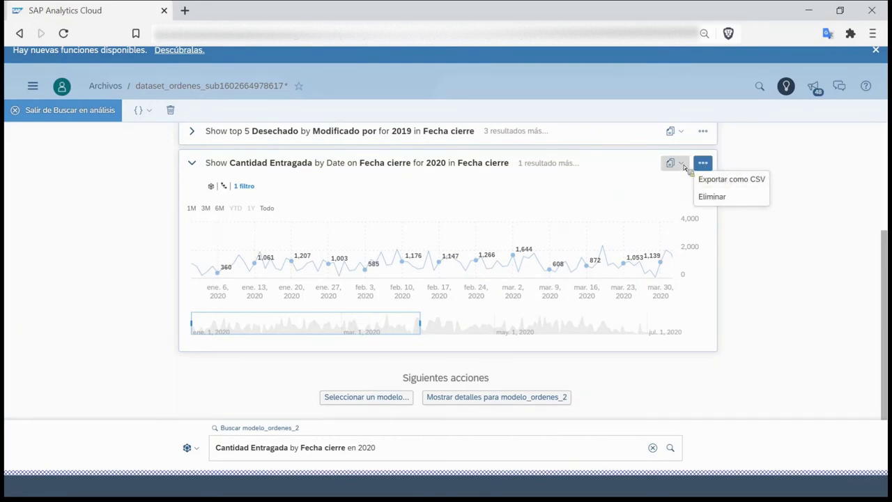
click(682, 165)
mouse_move(687, 214)
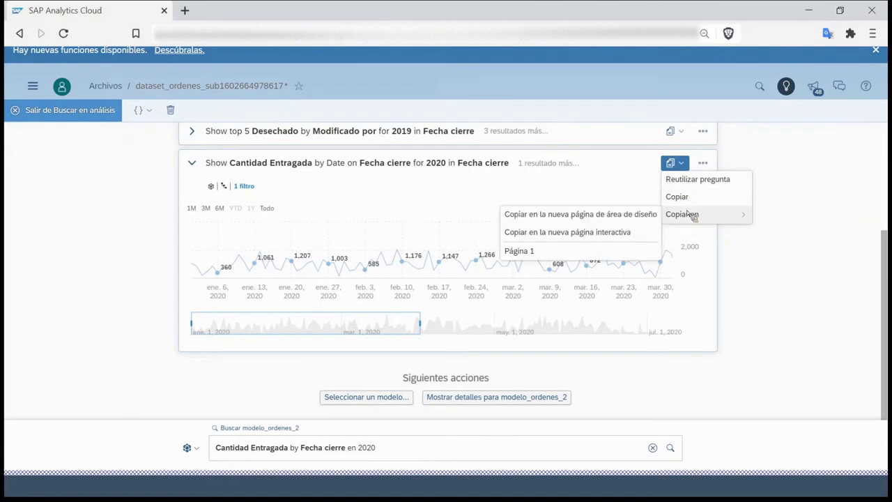
click(520, 251)
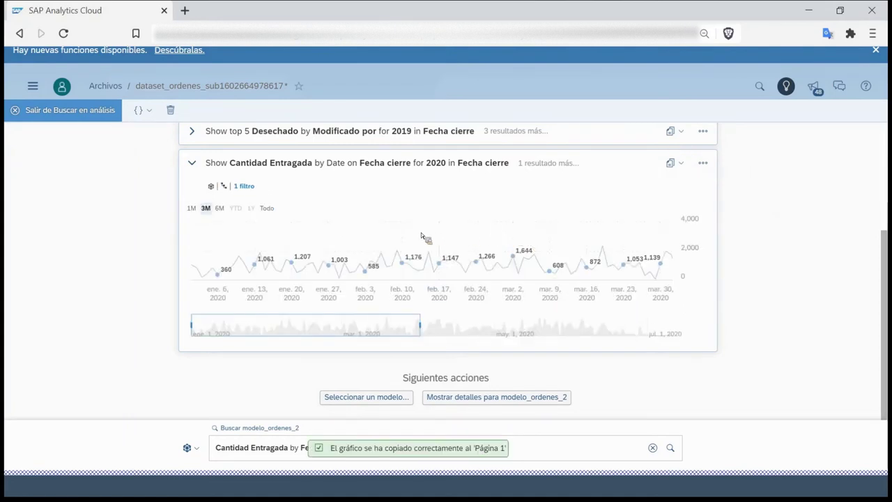
- Exit Search to Insight and widen the copied Cantidad Entragada chart on Página 1 to nearly the full lane width
click(61, 112)
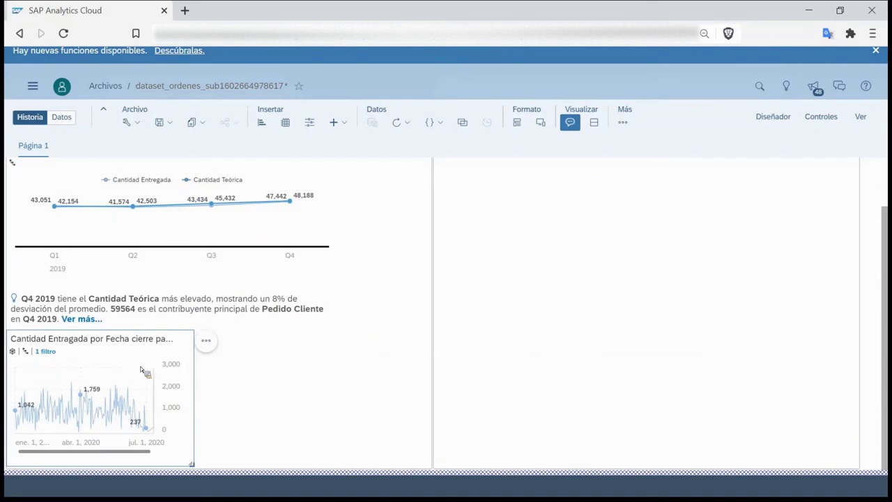
drag(244, 461, 200, 410)
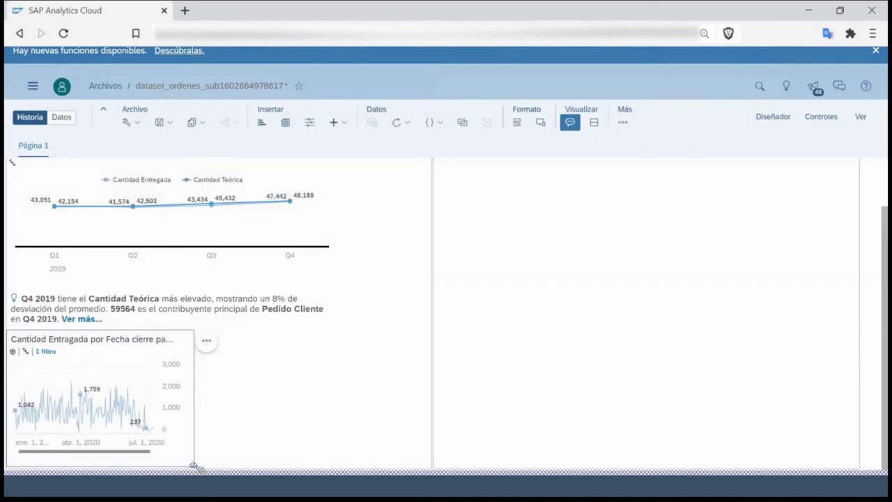
drag(193, 463, 386, 469)
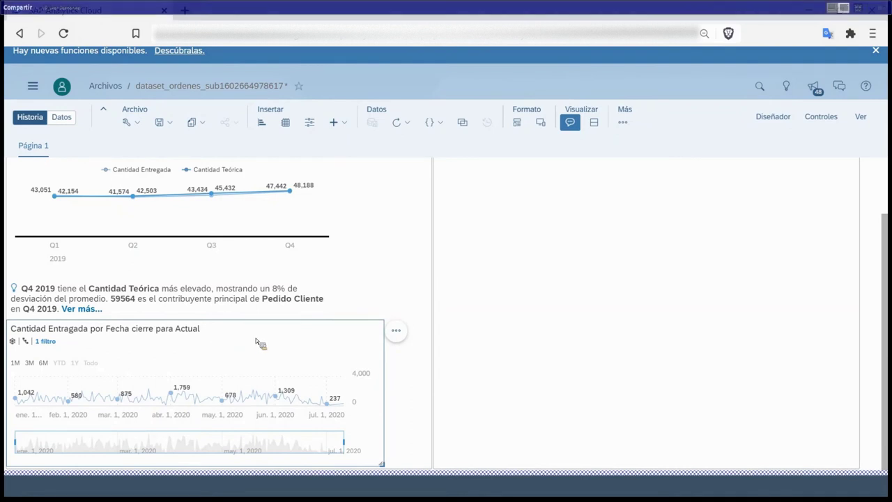
- Rename the story page Página 1 as "Ejemplo 1"
scroll(339, 273, up, 1)
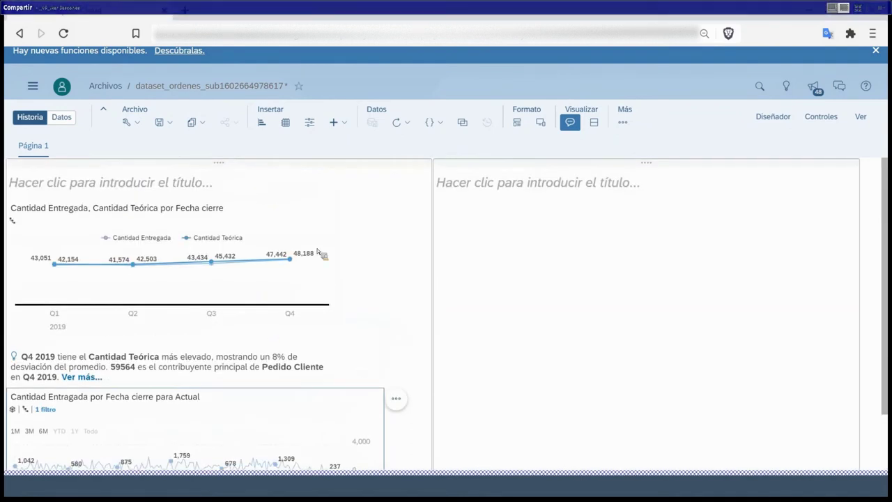
click(53, 147)
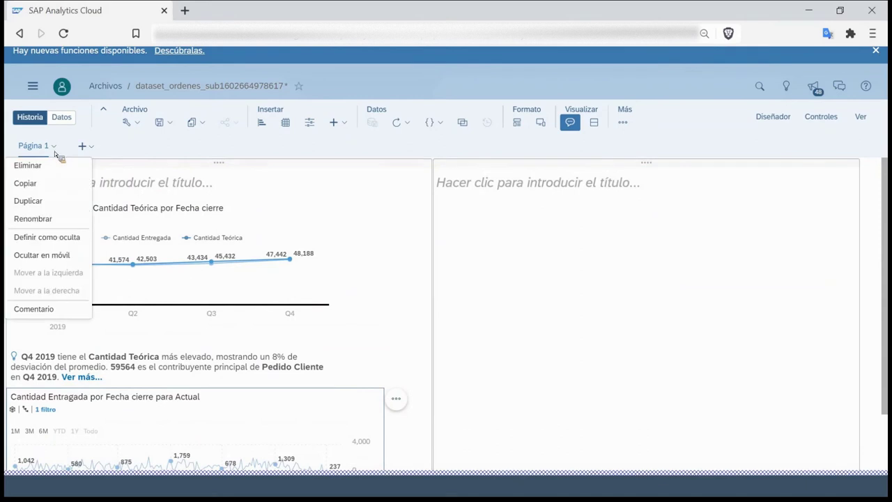
click(48, 218)
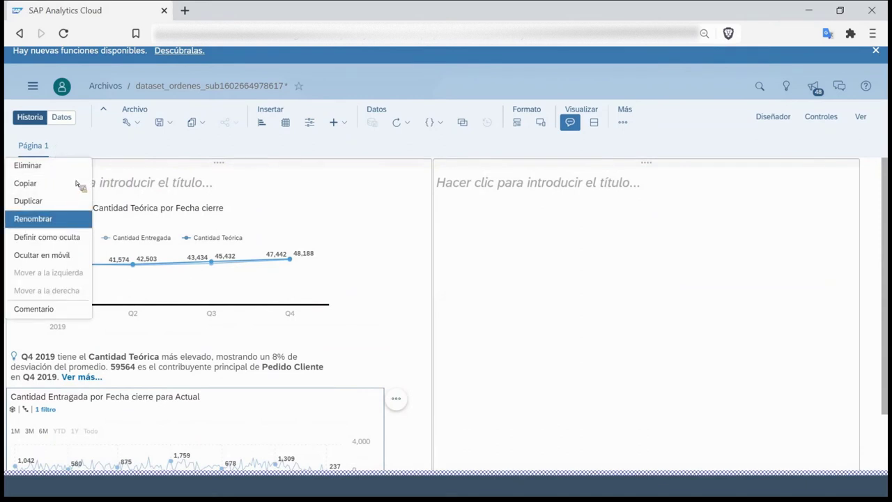
key(Delete)
key(Delete)
key(Delete)
key(Delete)
key(Delete)
key(Delete)
key(Delete)
key(Delete)
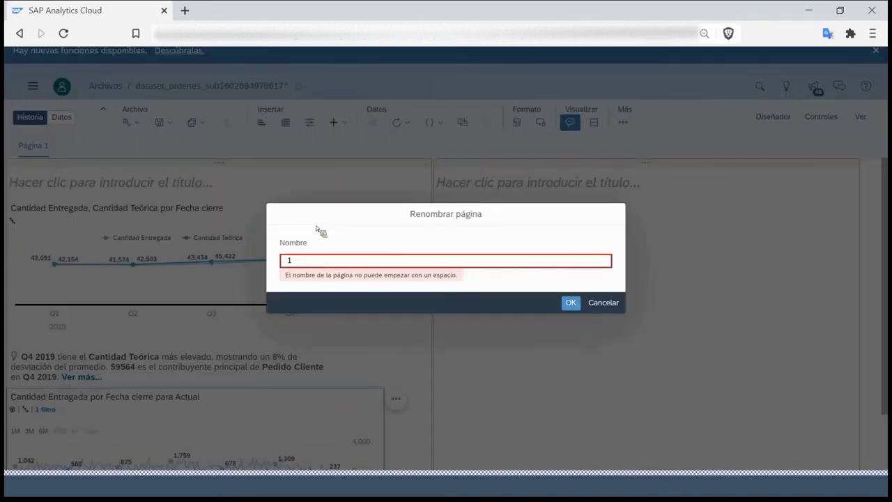
text(Ejemplo 1)
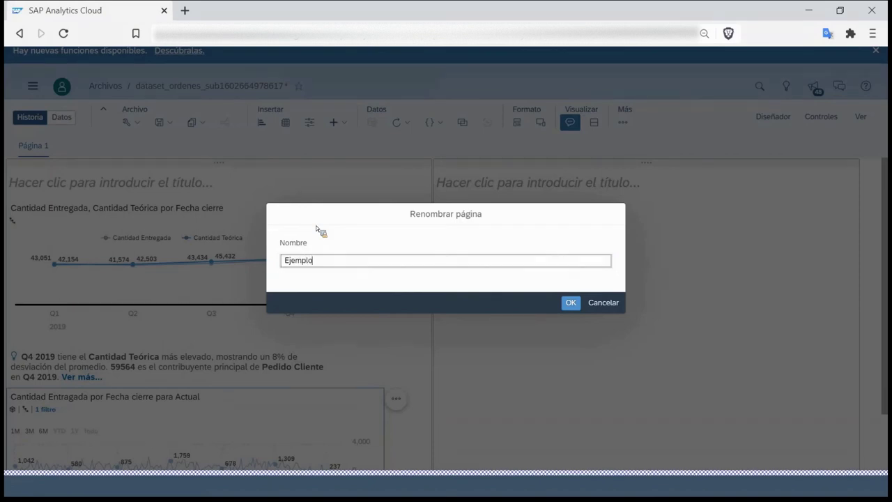
click(571, 303)
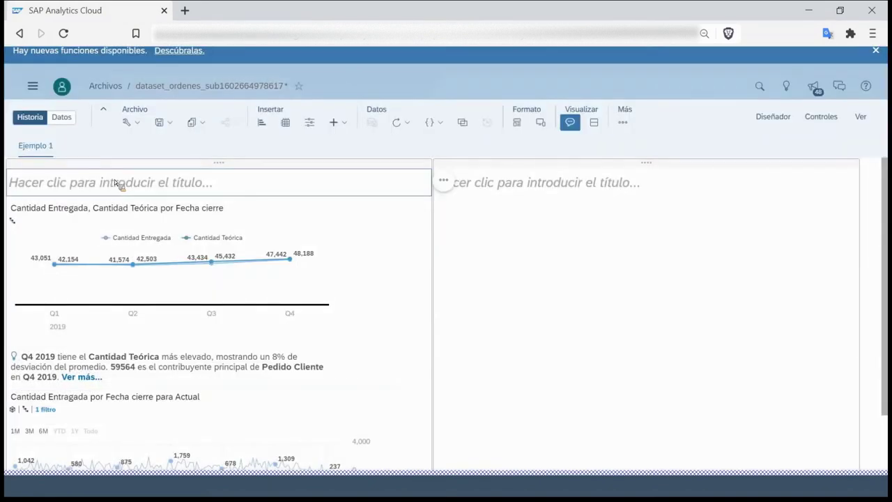
- Give the lane containing the charts the title "Cantidad Entregada 2019-2020"
click(103, 183)
text(C)
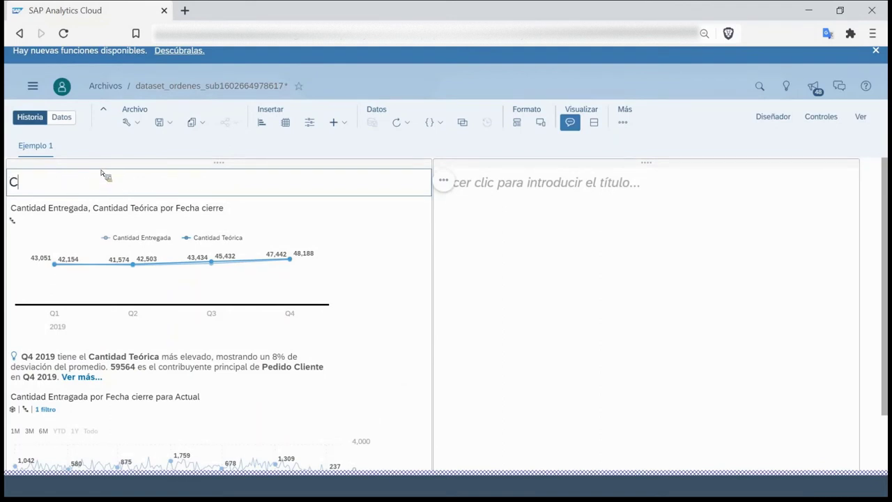
text(antidad Entrgeda)
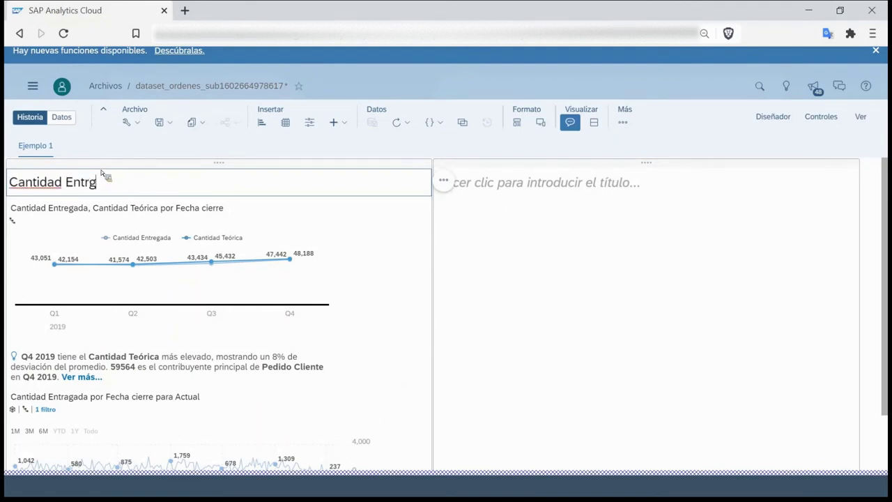
key(BackSpace)
key(BackSpace)
key(BackSpace)
key(BackSpace)
text(egada 2019-2020)
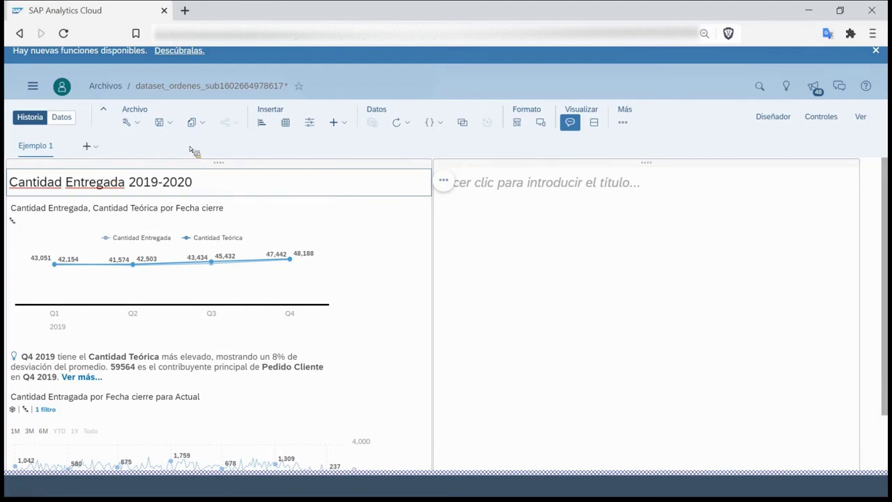
- Save the story in the Webinar folder under the proposed name
click(169, 125)
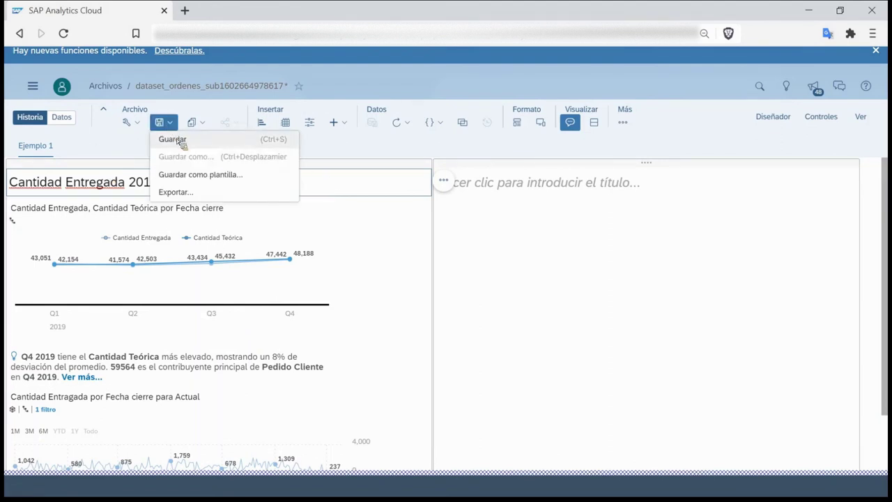
click(178, 141)
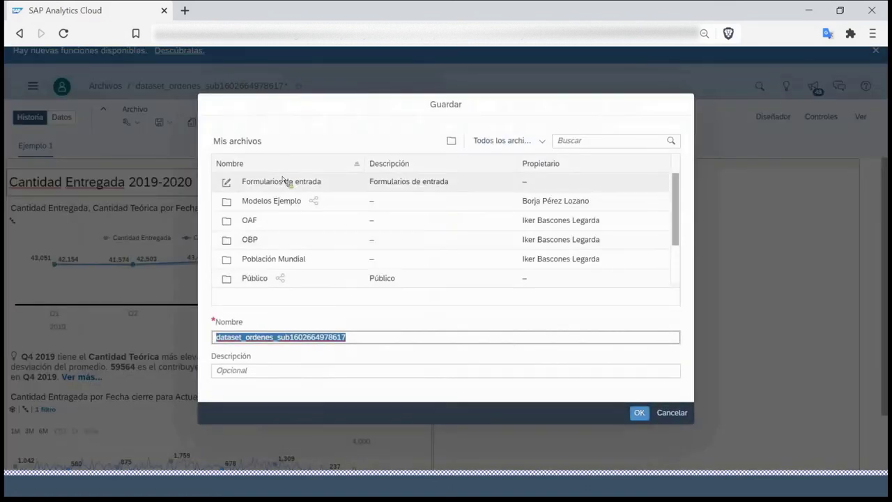
scroll(270, 219, down, 2)
double_click(262, 263)
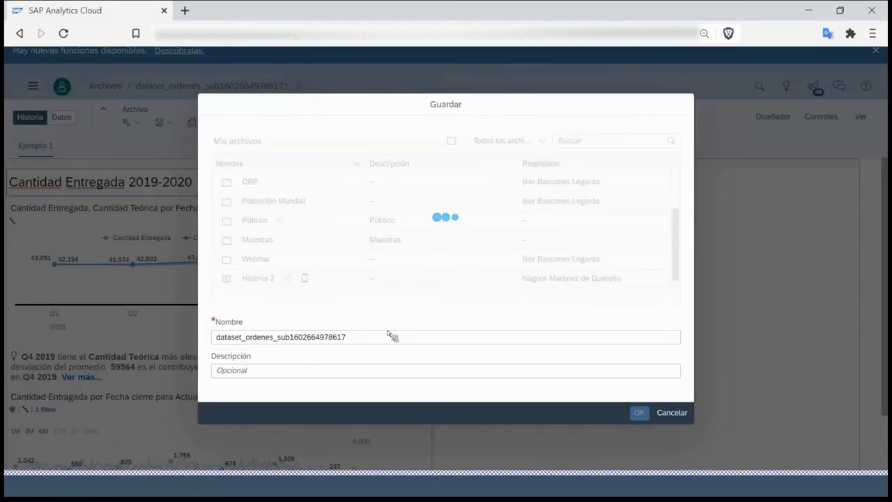
click(640, 413)
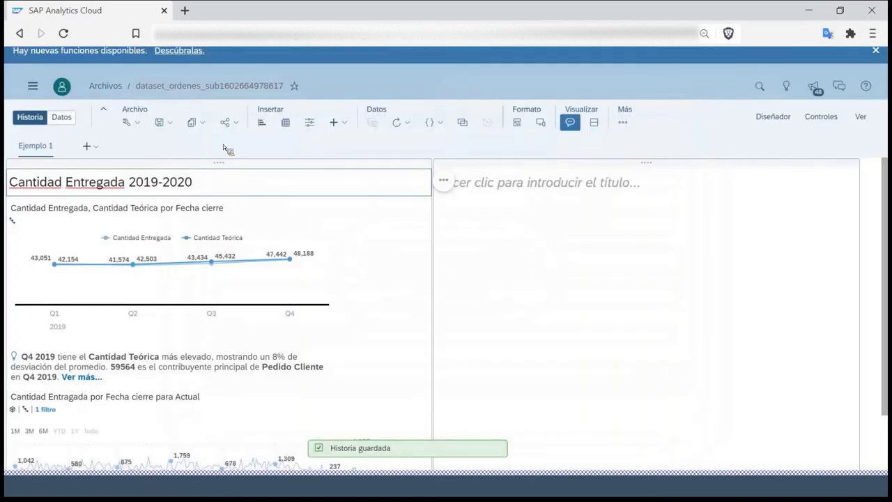
- Personalize the story's sharing link with the ending "ejemplo1" and save it without adding recipients
click(236, 124)
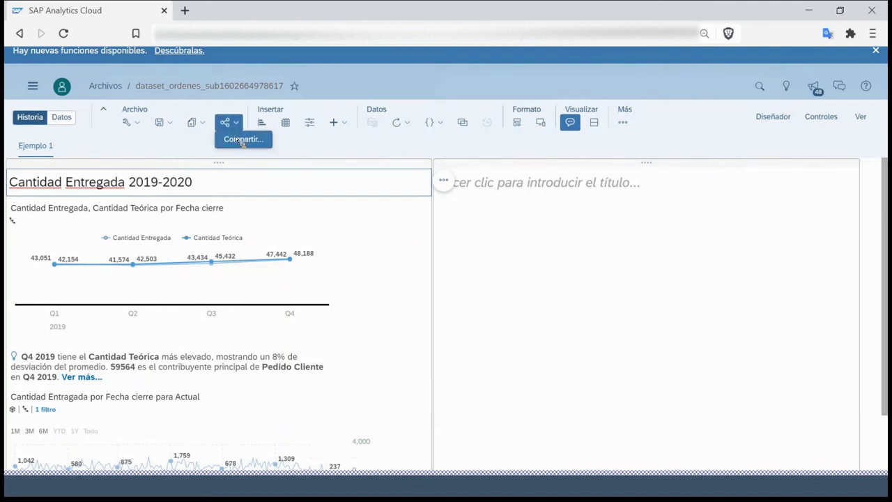
click(241, 138)
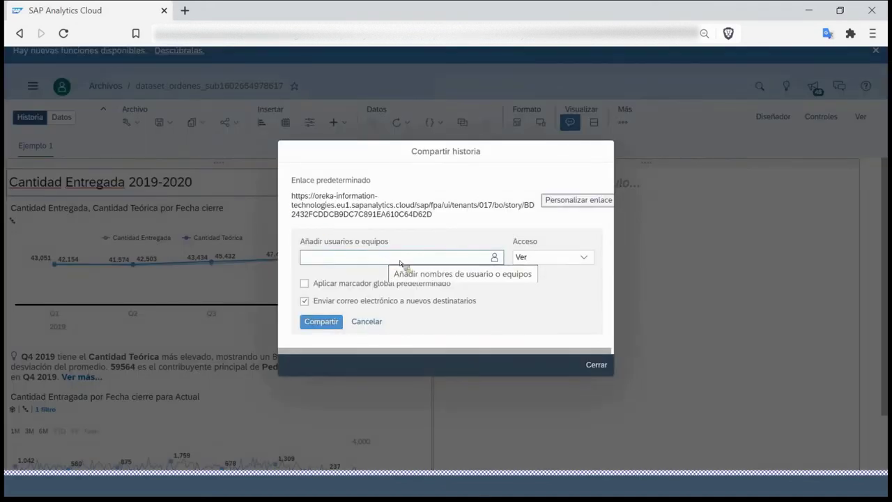
click(585, 257)
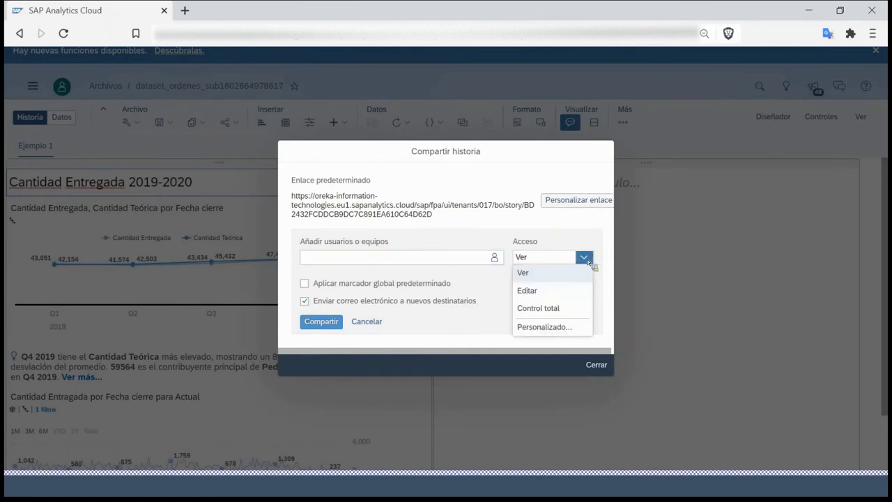
click(585, 258)
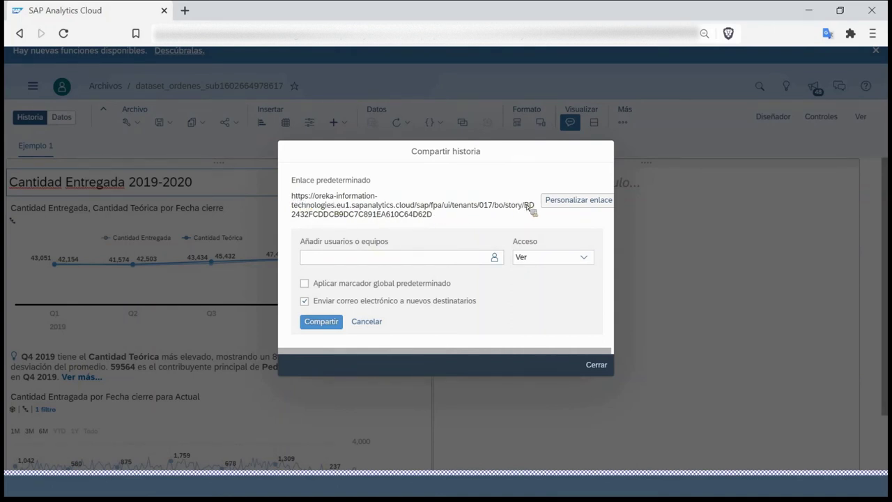
click(560, 200)
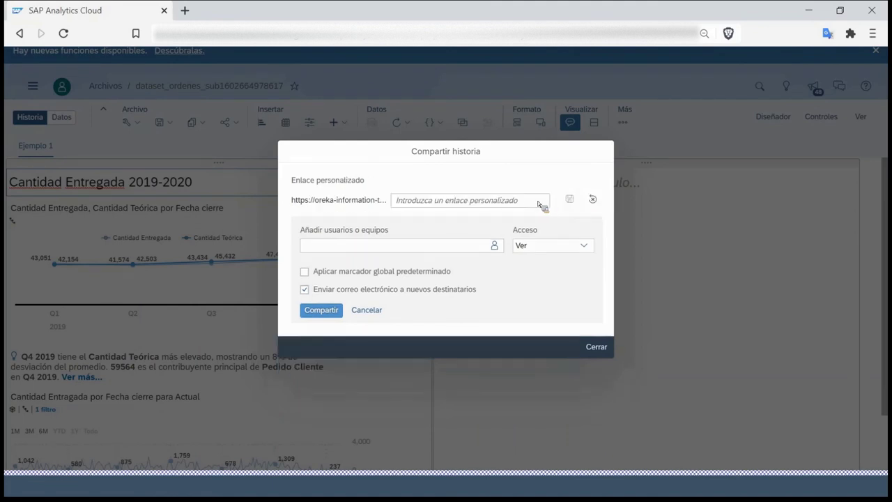
click(463, 208)
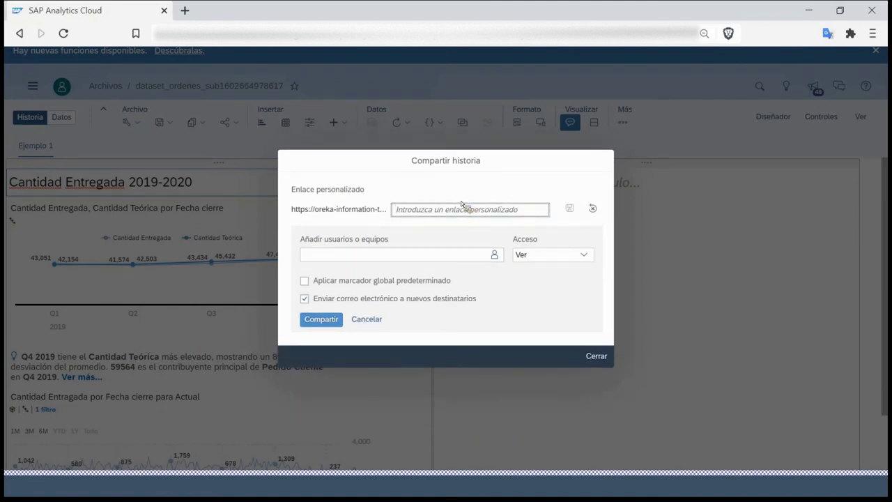
text(ejemplo)
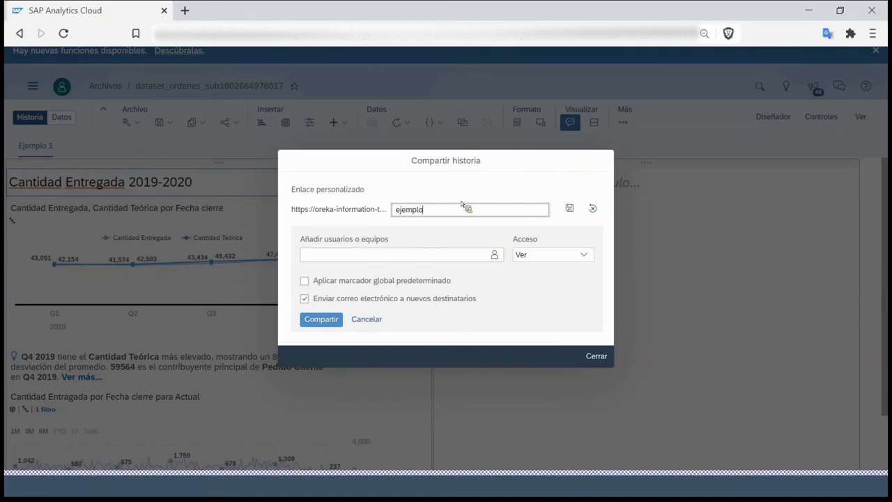
text(1)
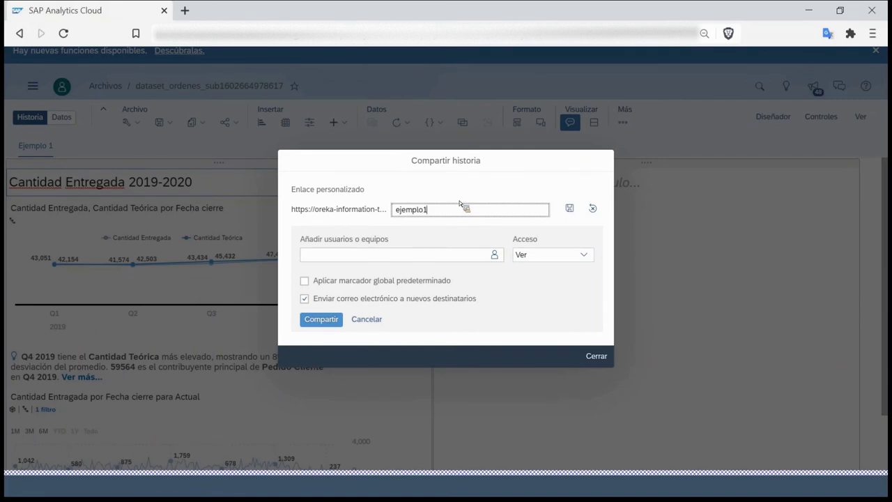
click(578, 213)
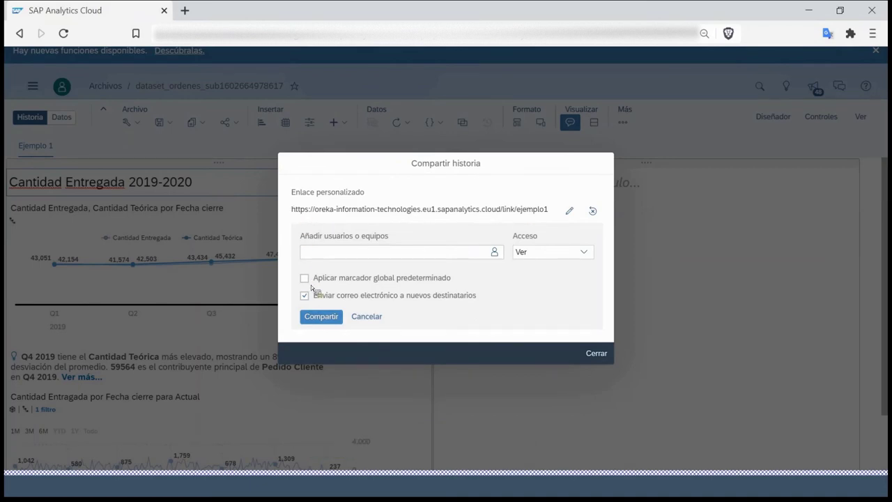
click(597, 353)
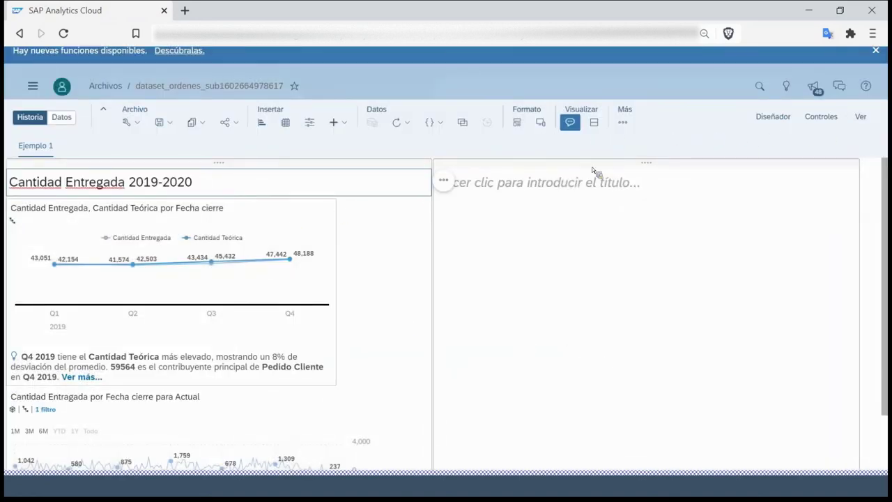
- Preview the story in full-screen view mode and return to the home page
click(860, 117)
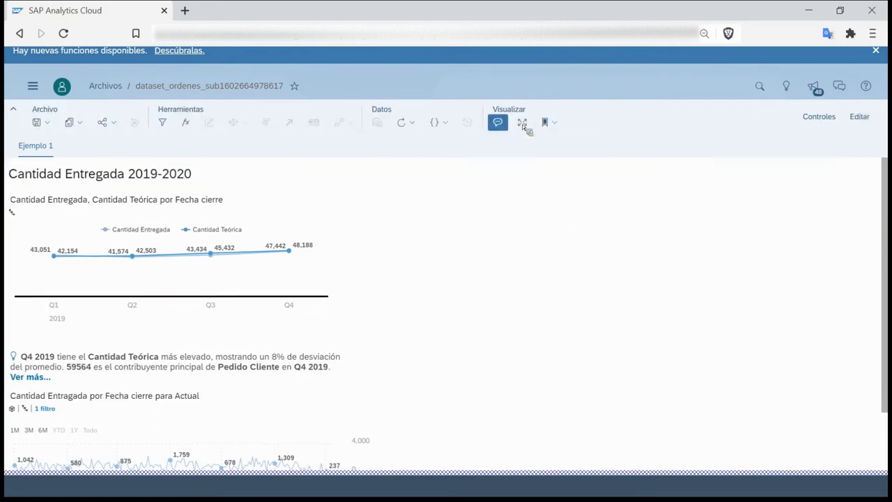
click(522, 124)
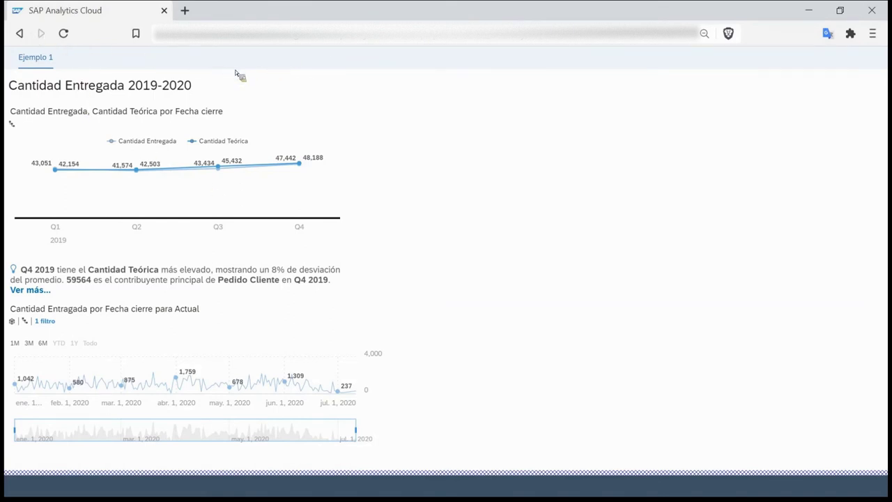
click(21, 34)
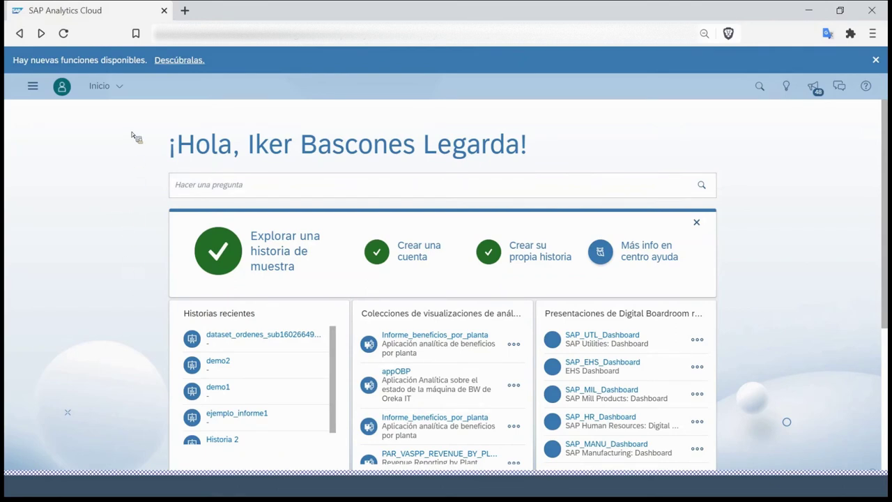
- Start a new story with Smart Discovery, using modelo_ordenes_2 from the Webinar folder as the data source
click(32, 86)
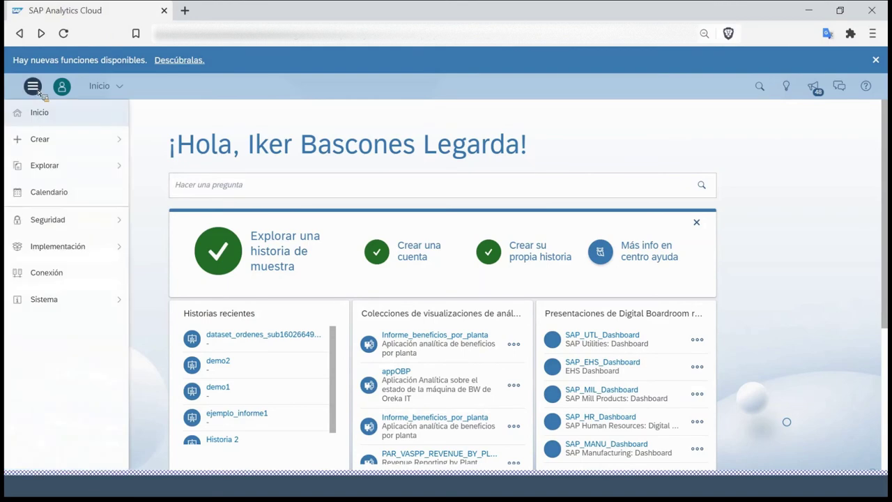
click(70, 143)
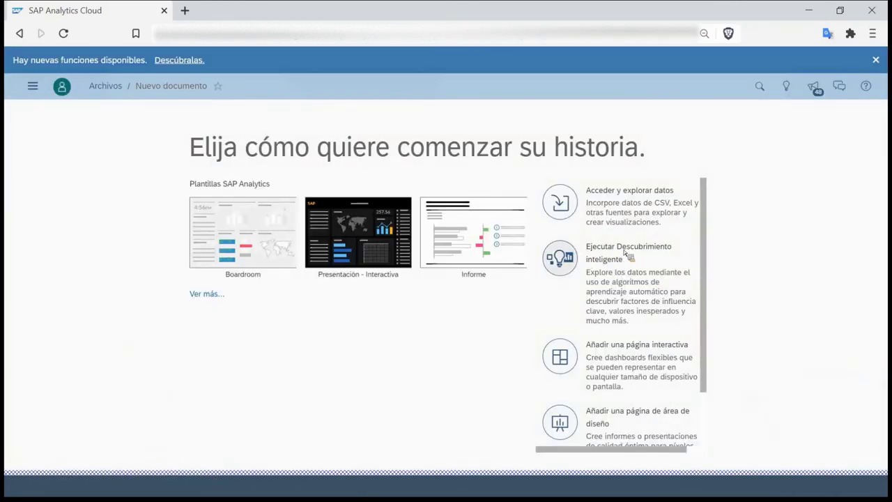
click(572, 259)
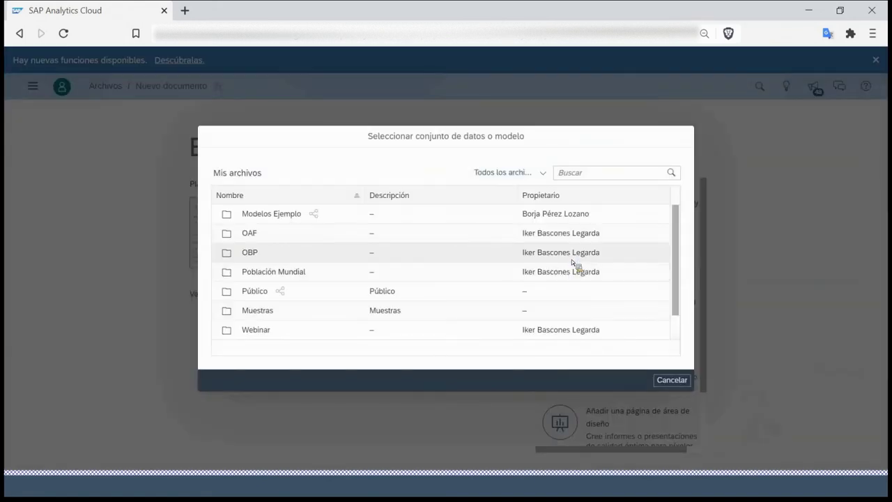
click(271, 330)
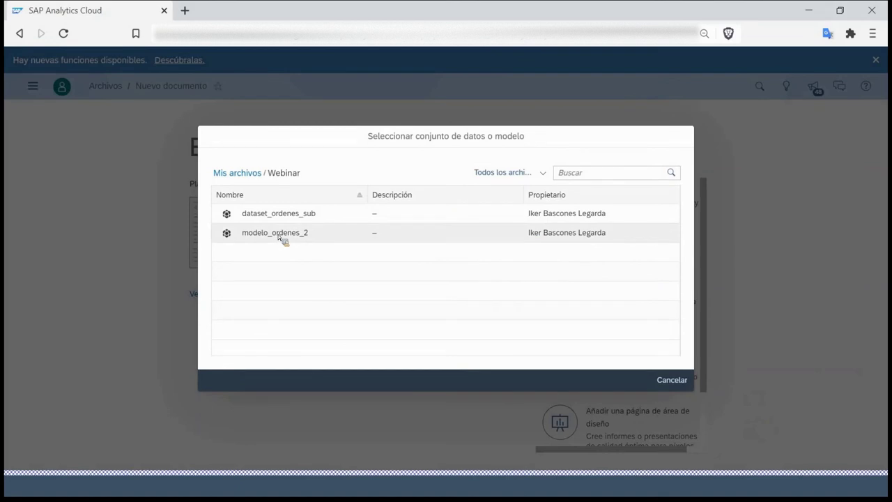
click(287, 235)
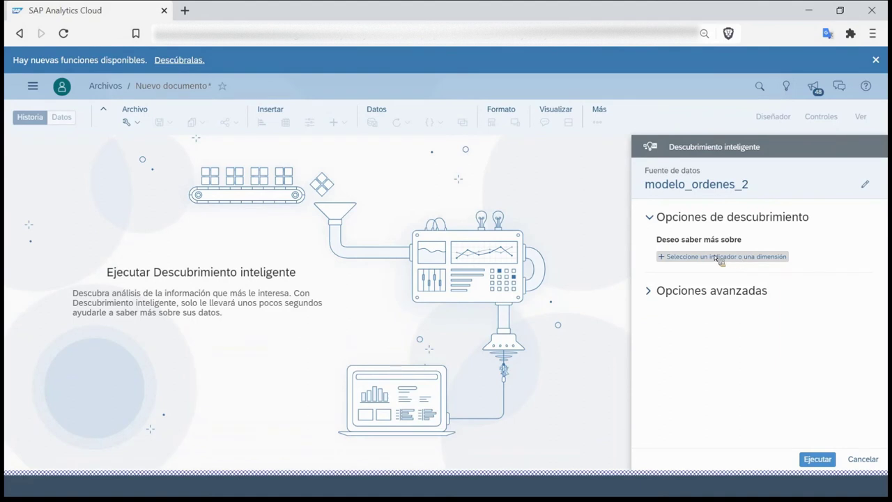
- Choose the indicator Desechado as the target that Smart Discovery should analyze
click(718, 257)
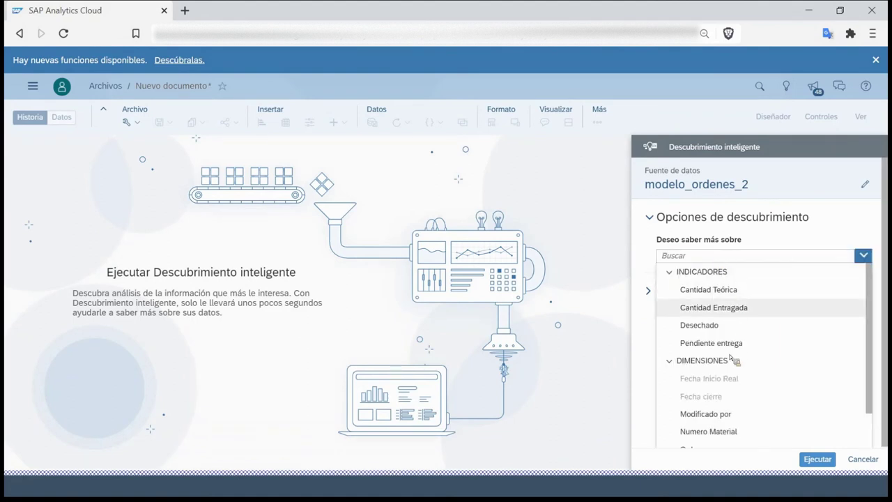
scroll(717, 391, down, 2)
scroll(716, 349, up, 2)
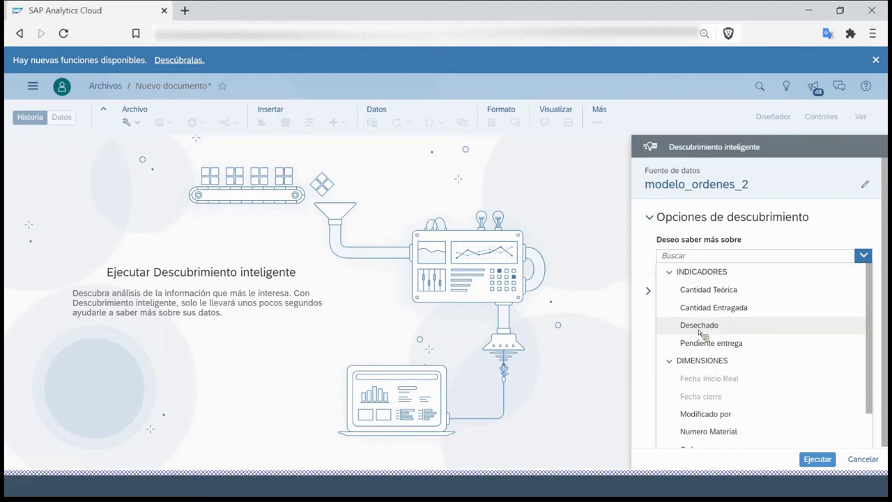
click(701, 328)
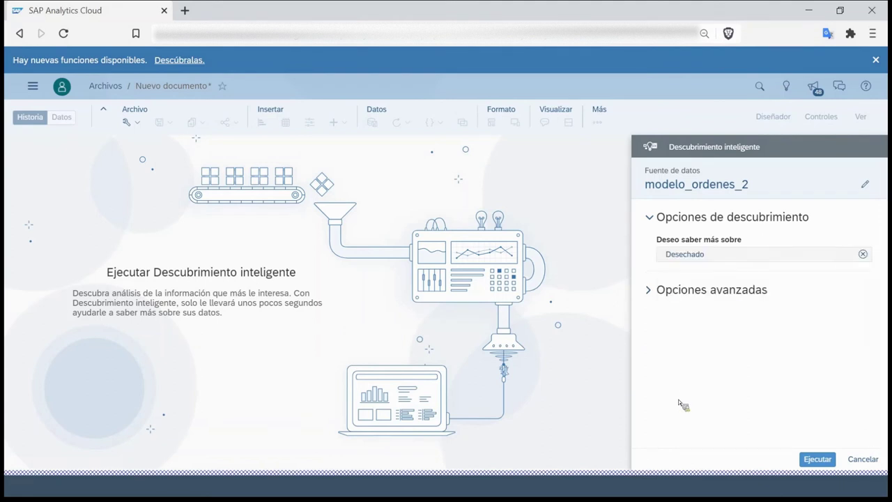
- Review the advanced discovery options, keeping version Actual and all indicators and dimensions, and run Smart Discovery
click(651, 290)
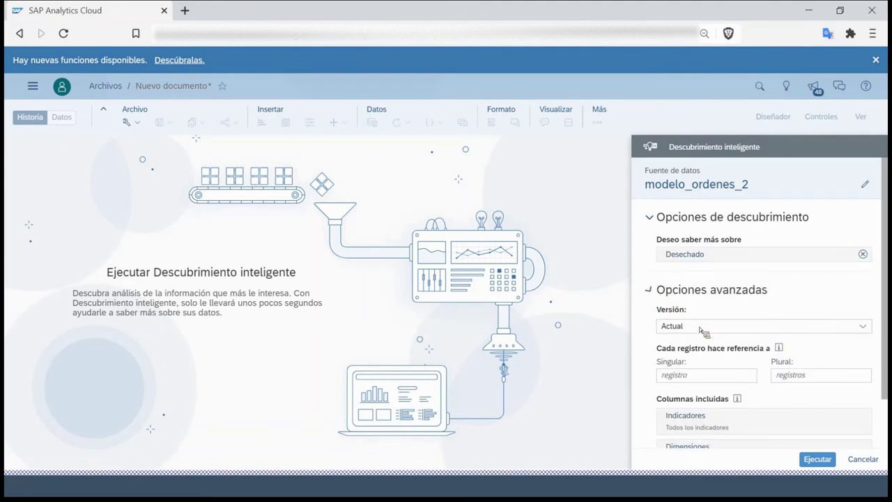
scroll(699, 324, down, 2)
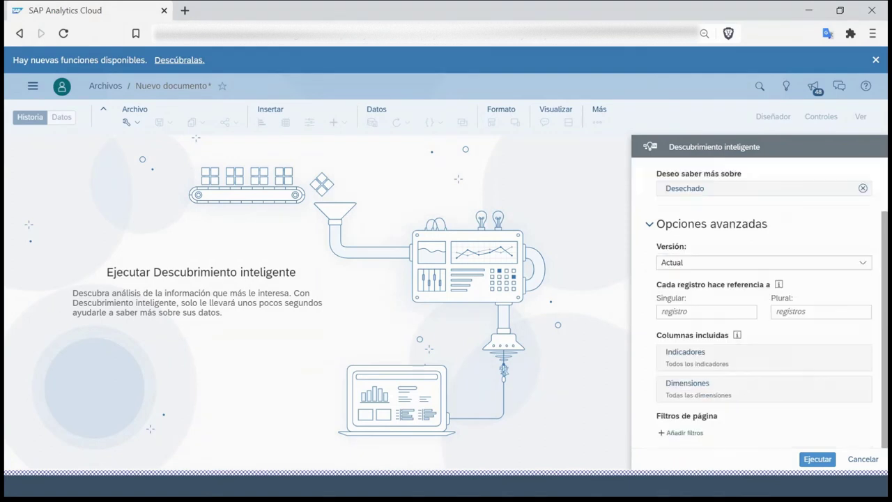
click(863, 264)
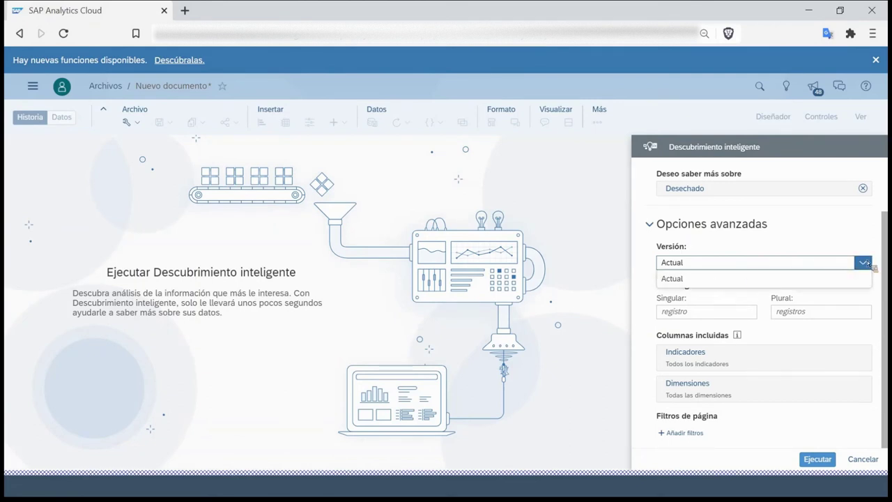
click(864, 263)
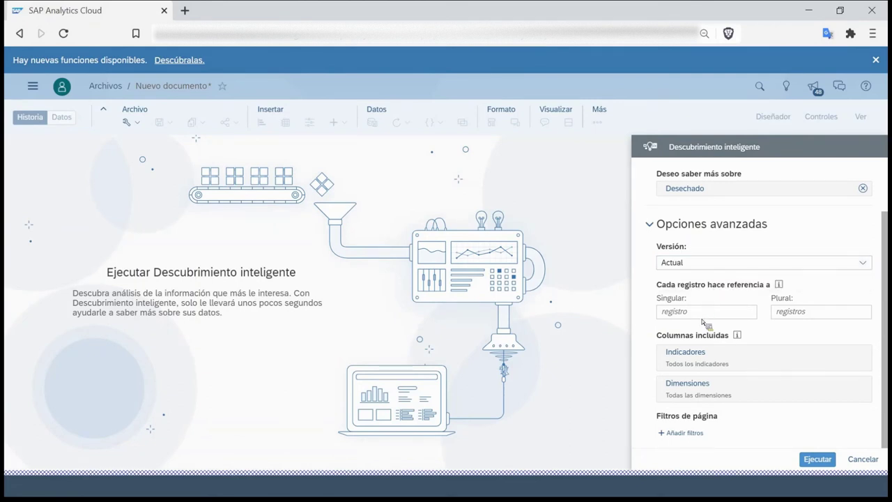
click(700, 366)
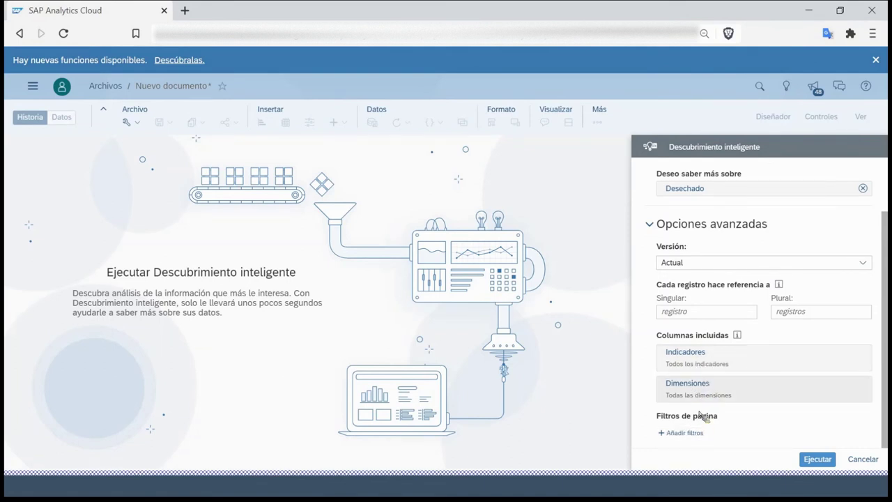
scroll(704, 417, up, 2)
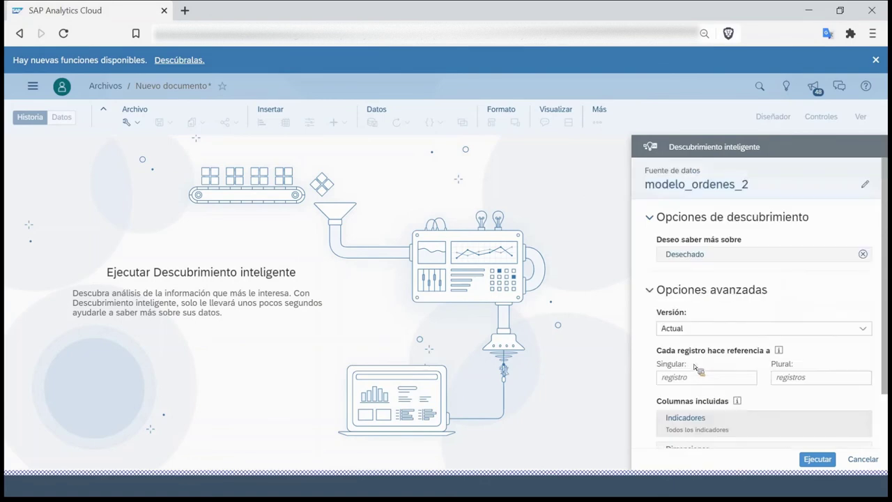
click(825, 461)
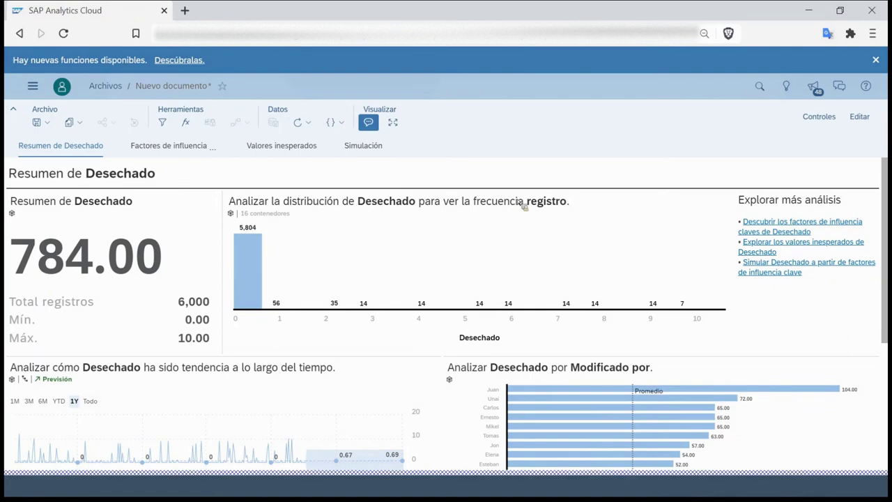
- Examine the distribution, trend, comparison and association charts on the Resumen de Desechado page
scroll(675, 268, down, 2)
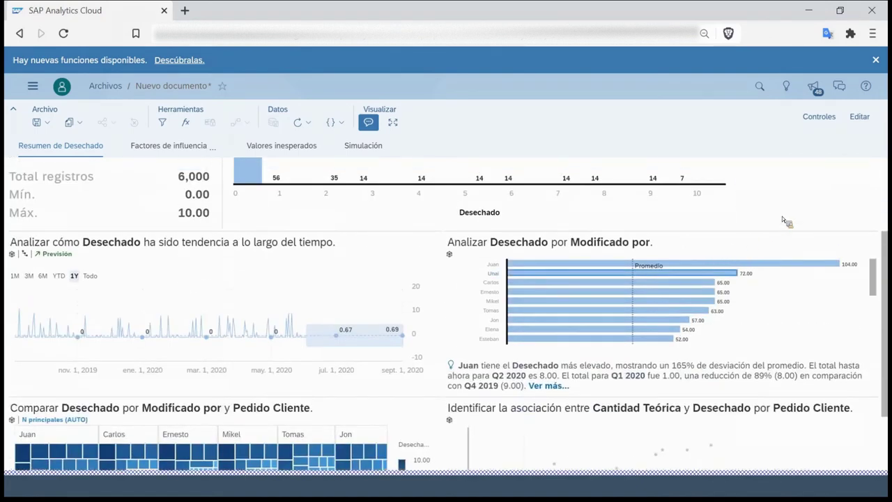
scroll(772, 223, up, 2)
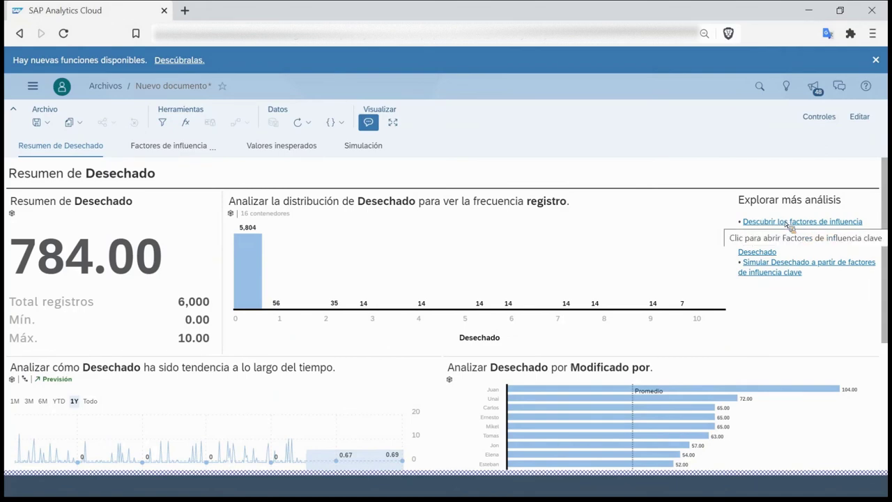
scroll(741, 309, down, 3)
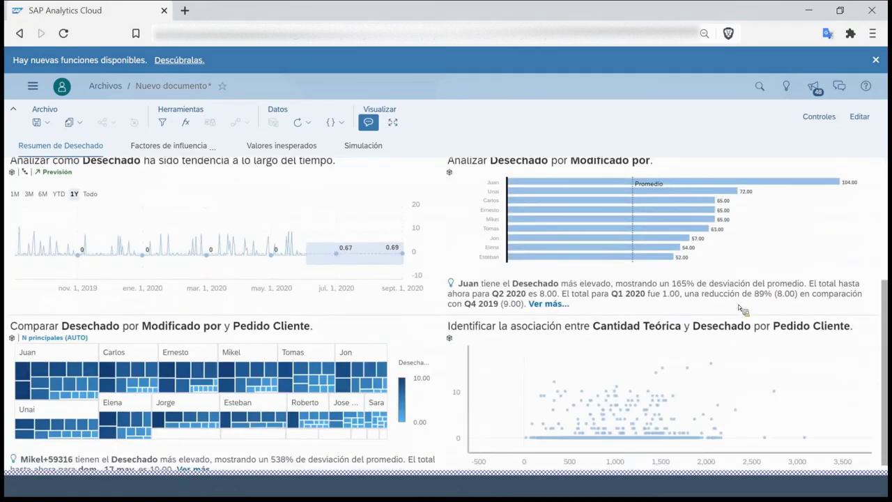
scroll(503, 267, down, 1)
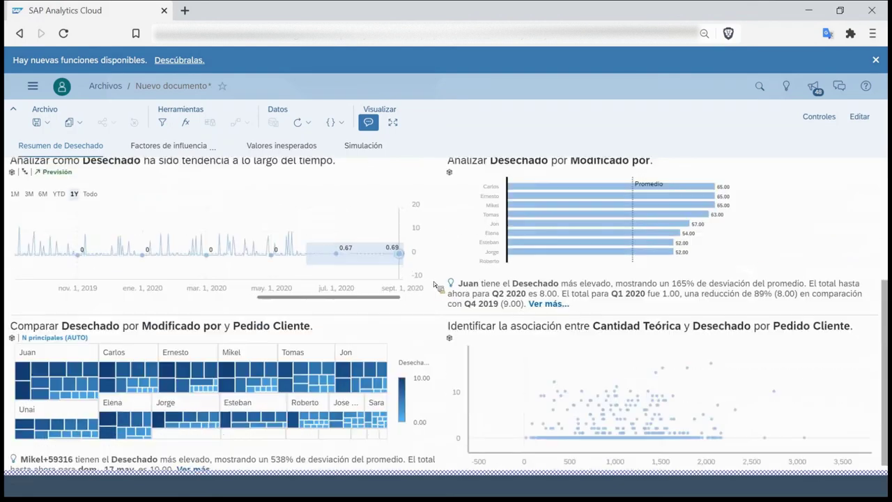
scroll(437, 283, down, 1)
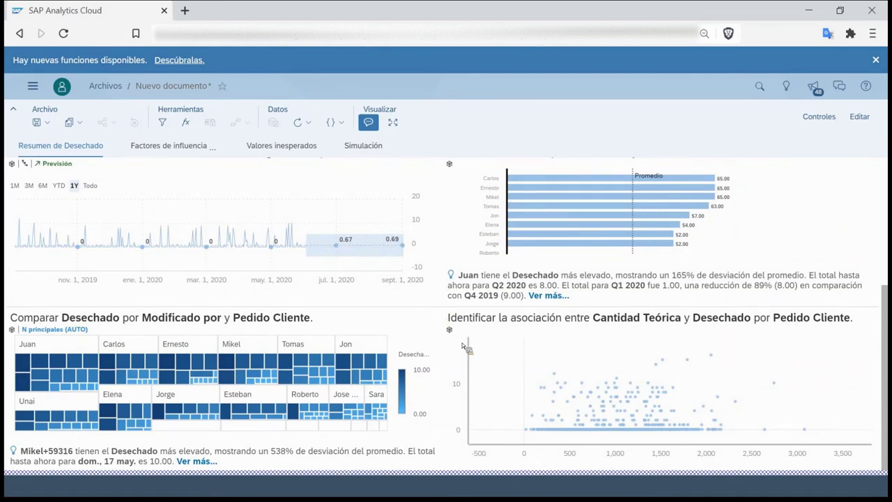
scroll(465, 347, up, 3)
- Show the key influencers page for Desechado and inspect the explanation of the Modificado por factor
click(166, 150)
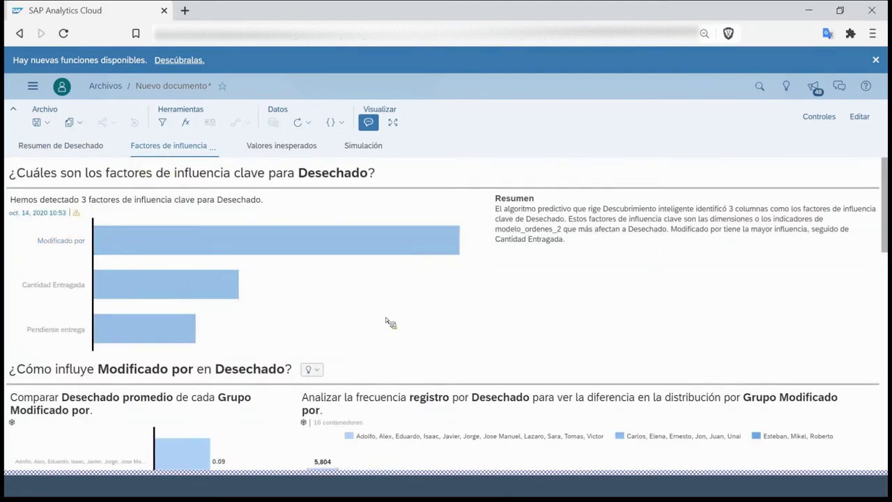
mouse_move(62, 244)
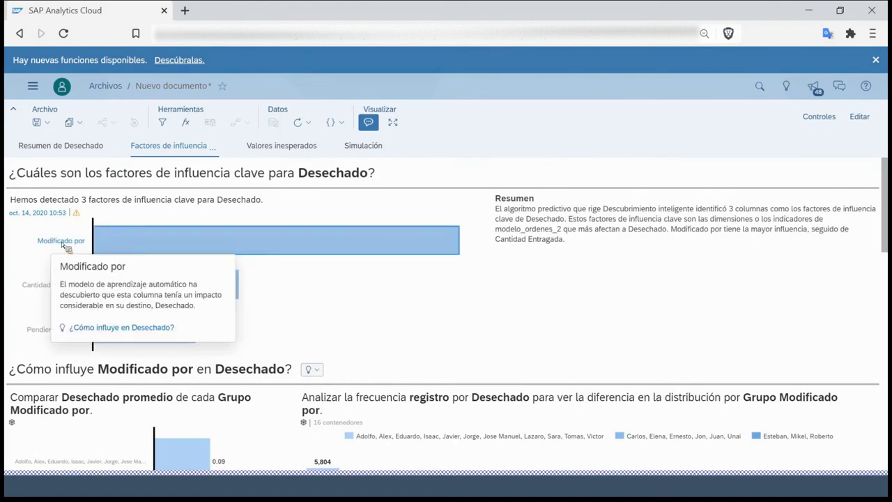
mouse_move(362, 241)
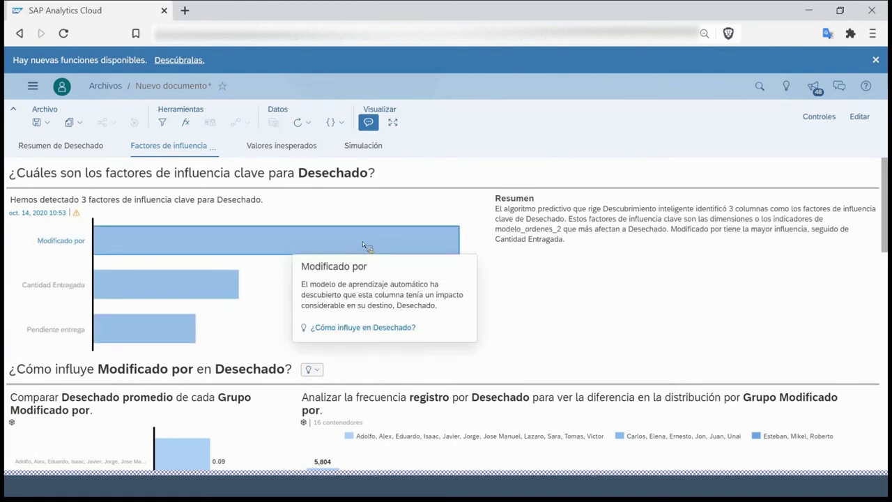